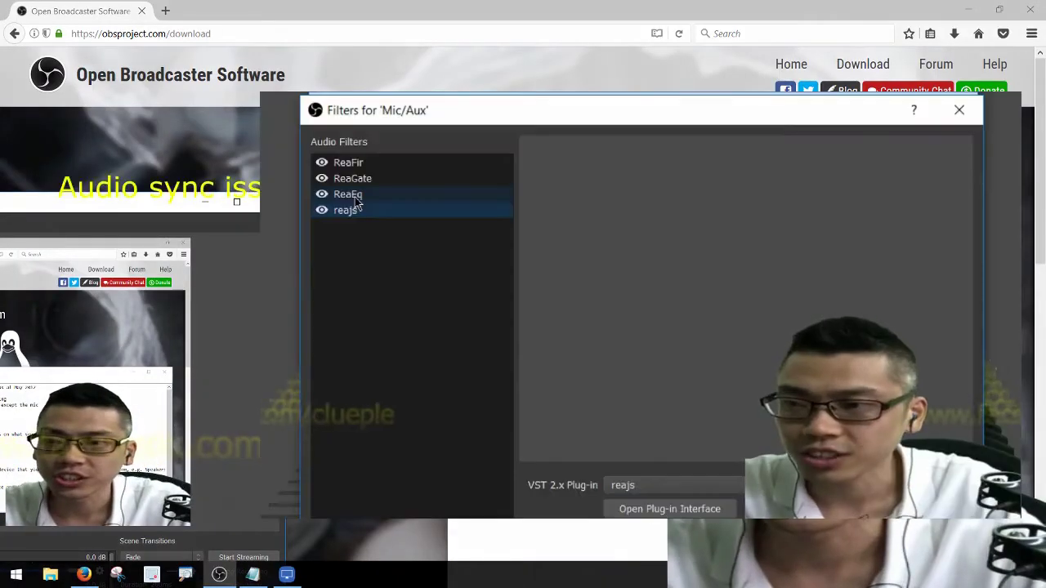
{"action": "left_click", "coordinate": [355, 163]}
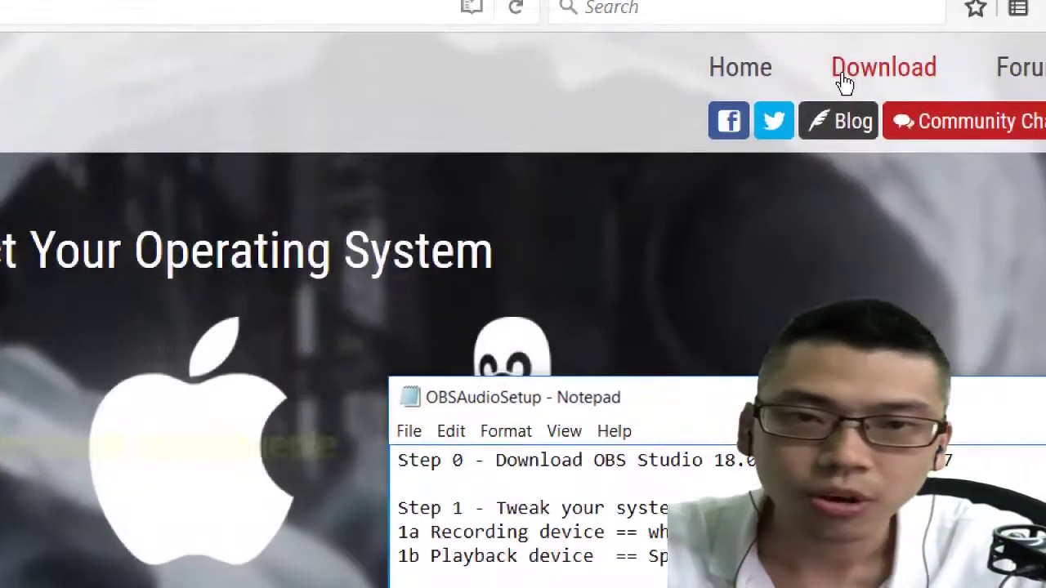
Open the OBS download page and highlight "system audio setting" under Step 1 in the OBSAudioSetup notes
{"action": "left_click", "coordinate": [844, 81]}
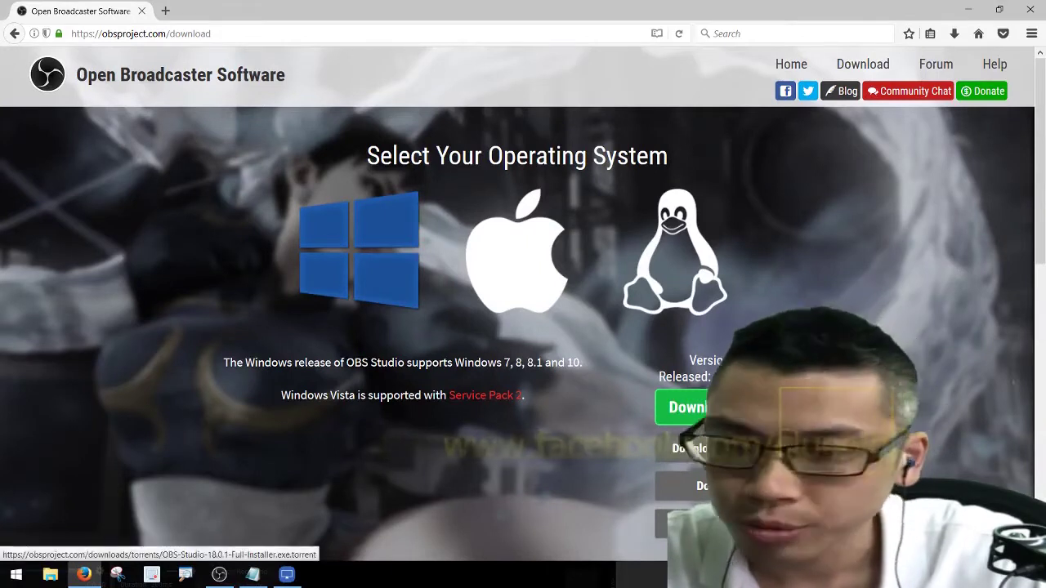
{"action": "key", "text": "alt+Tab"}
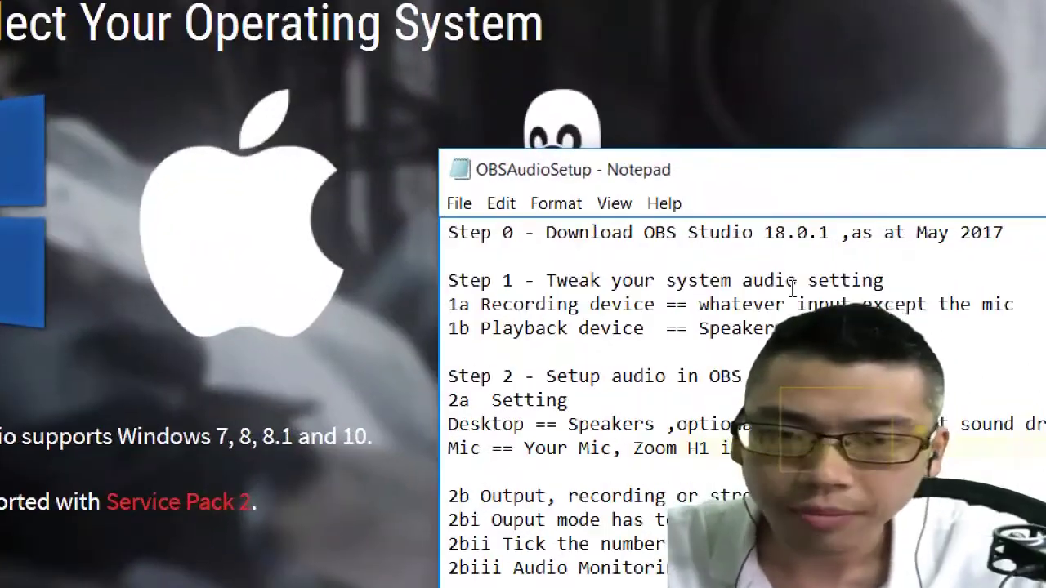
{"action": "left_click_drag", "start_coordinate": [666, 279], "coordinate": [956, 285]}
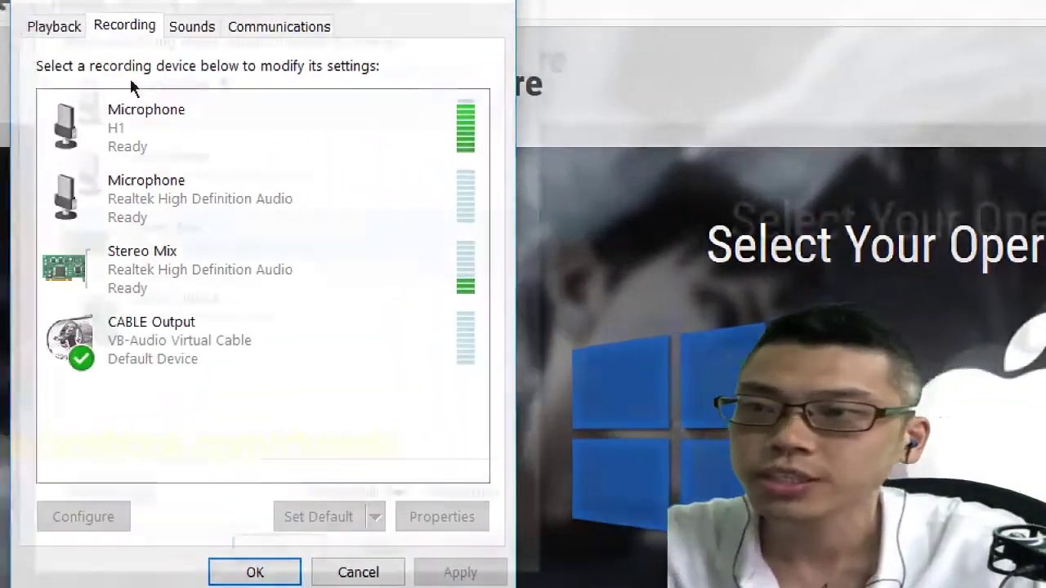
Review the Stereo Mix and H1 Microphone recording devices and the default playback device in the Windows sound settings, and confirm the dialog
{"action": "left_click", "coordinate": [212, 270]}
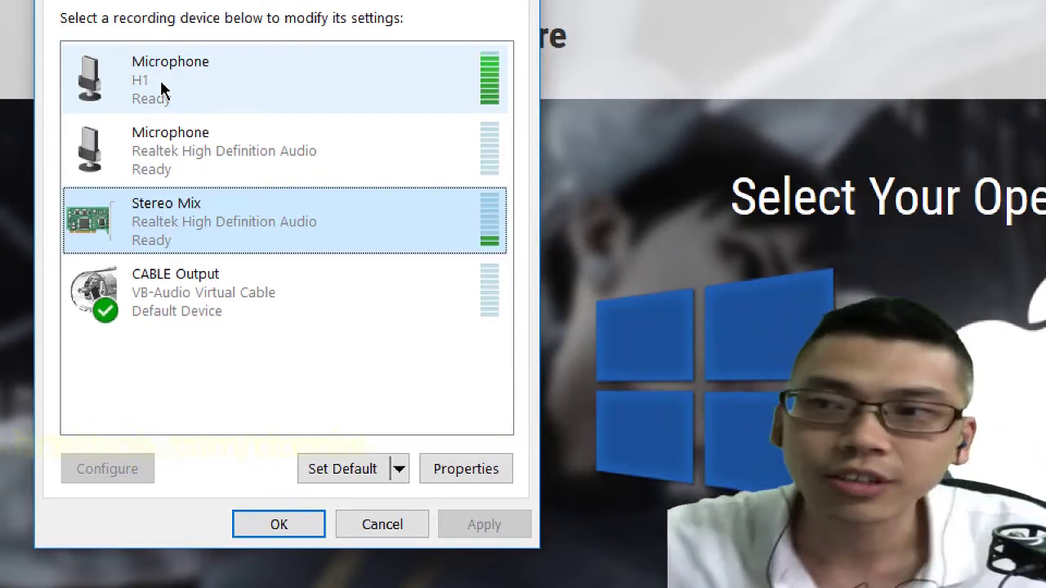
{"action": "left_click", "coordinate": [161, 90]}
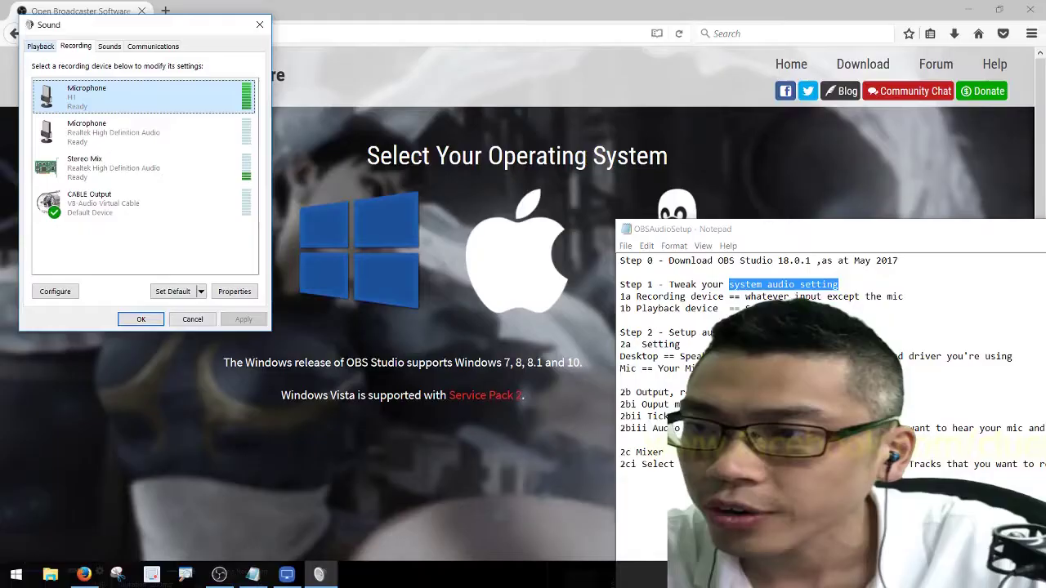
{"action": "left_click", "coordinate": [40, 46]}
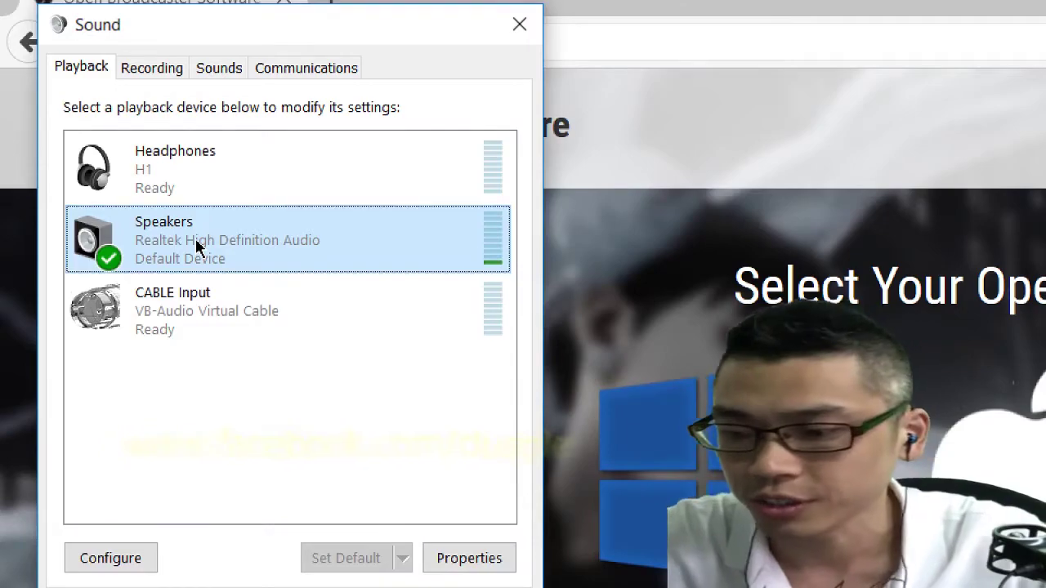
{"action": "key", "text": "Return"}
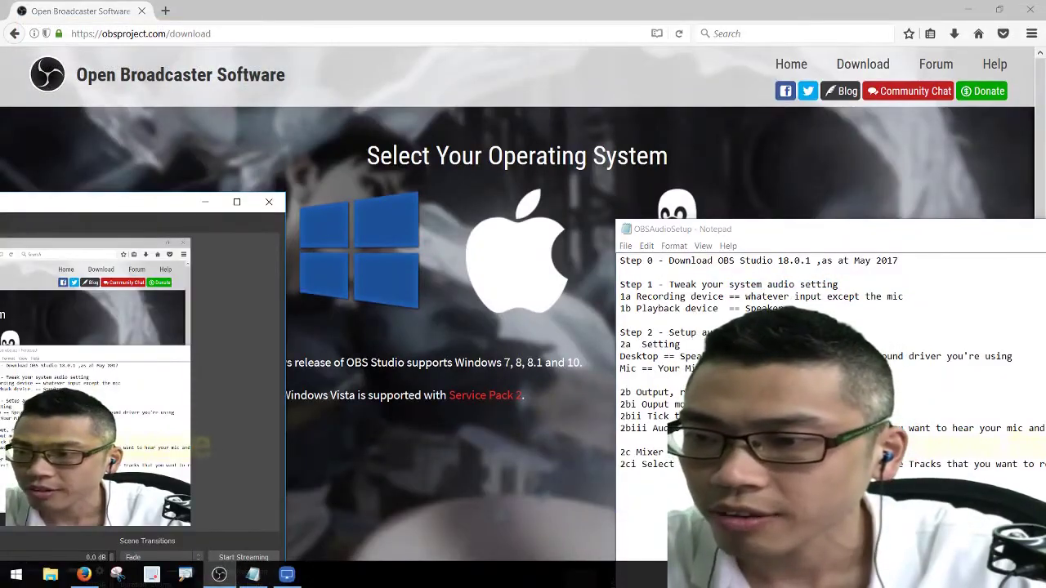
Switch to OBS, move its window fully into view beside the notes, and open its audio settings
{"action": "key", "text": "super+Up"}
{"action": "left_click_drag", "start_coordinate": [306, 88], "coordinate": [496, 18]}
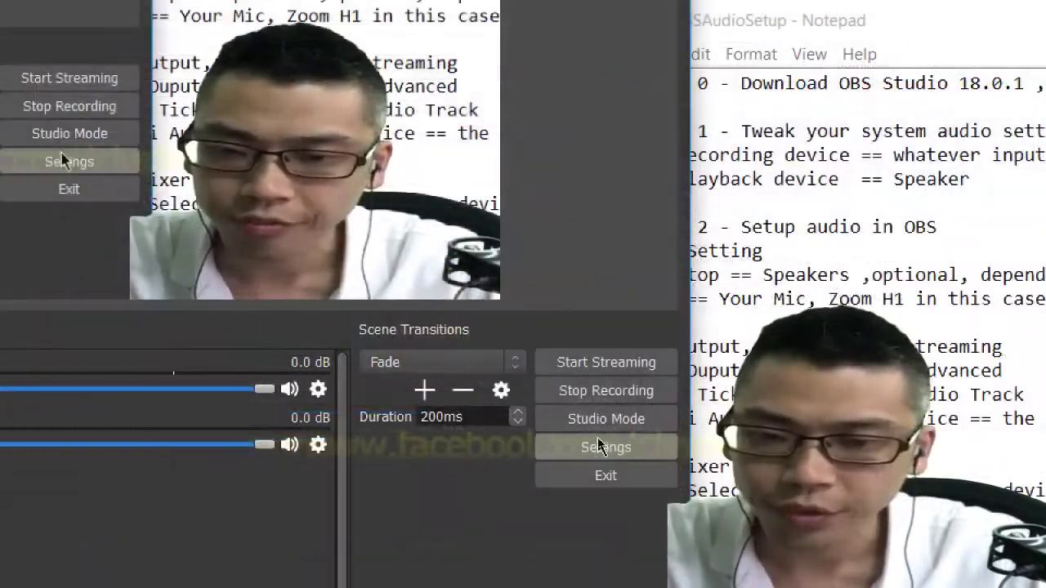
{"action": "left_click", "coordinate": [601, 447]}
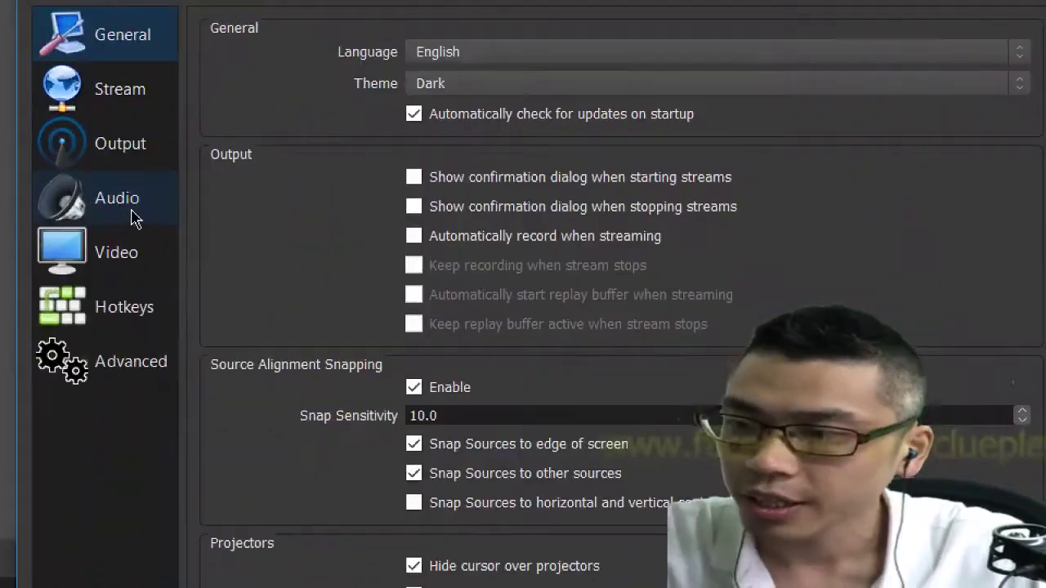
{"action": "left_click", "coordinate": [81, 209]}
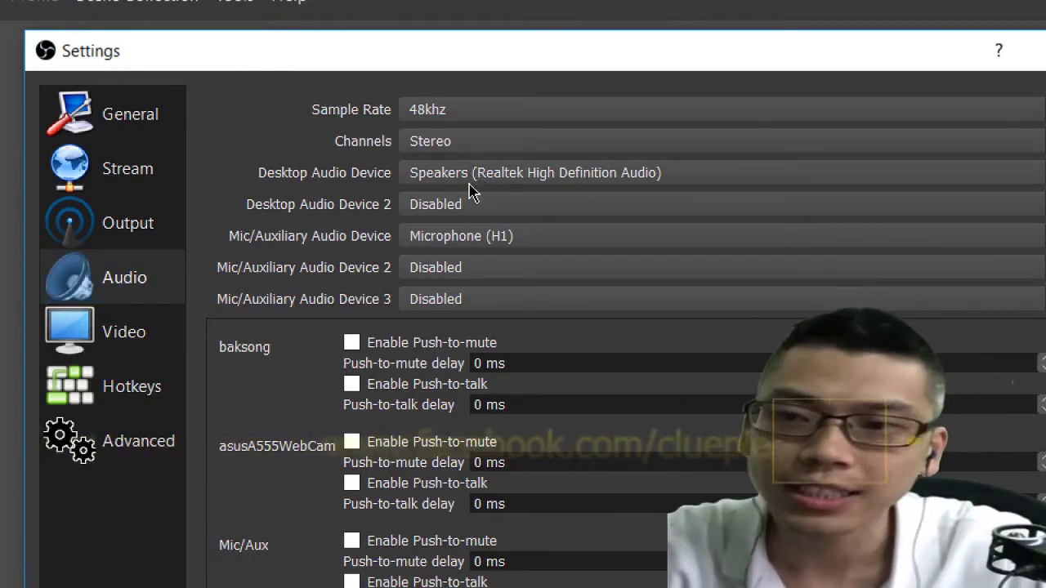
Examine the available choices for Desktop Audio Device and Mic/Auxiliary Audio Device without changing either selection
{"action": "left_click", "coordinate": [469, 182]}
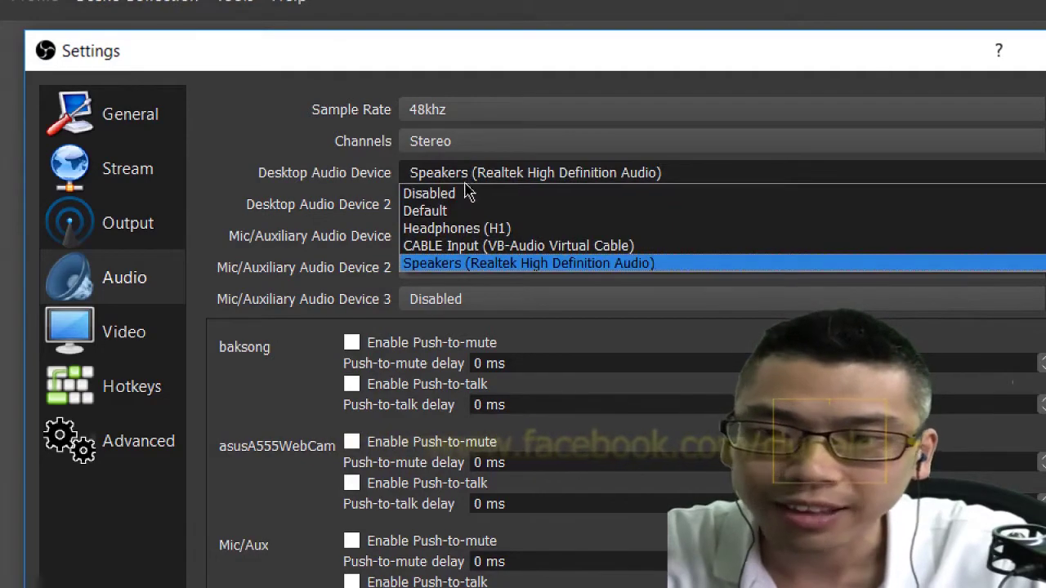
{"action": "left_click", "coordinate": [471, 178]}
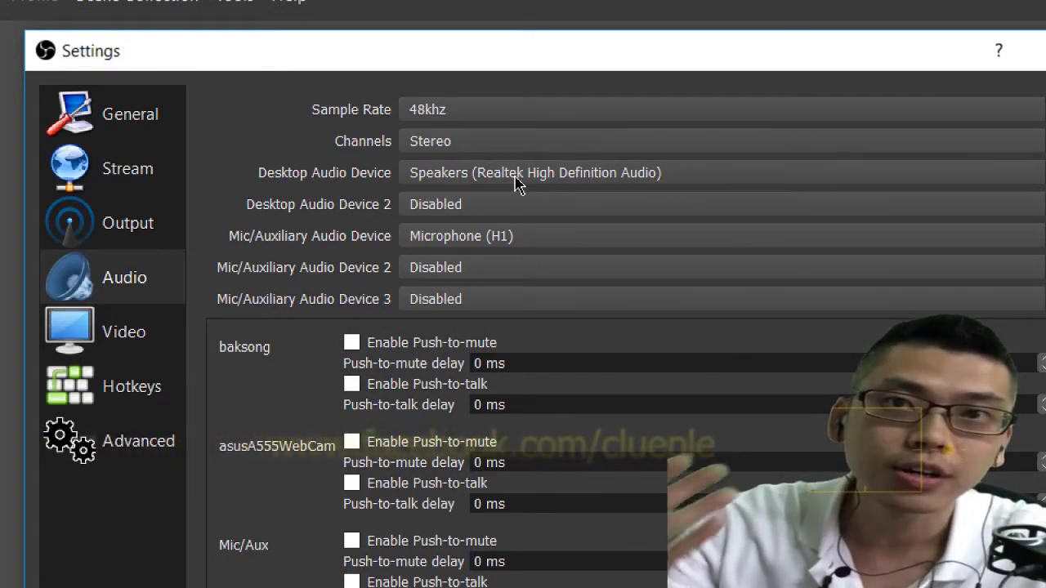
{"action": "left_click", "coordinate": [449, 241]}
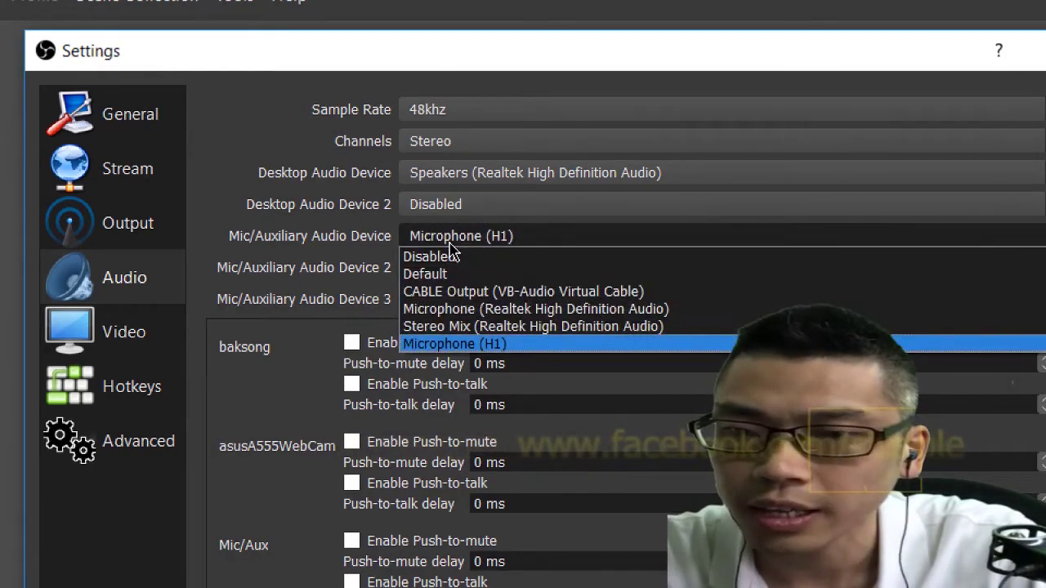
{"action": "left_click", "coordinate": [327, 232]}
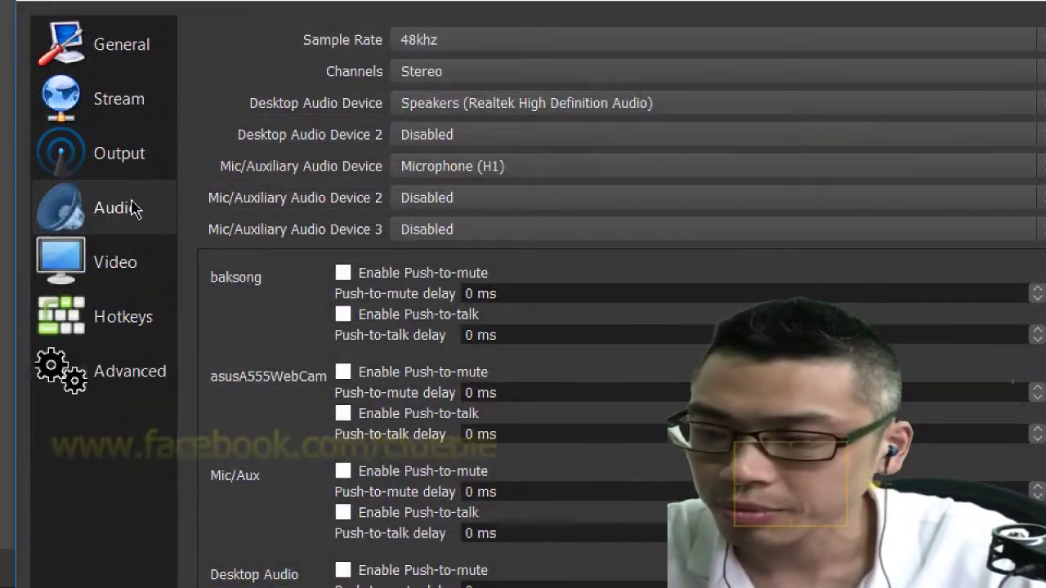
Review the recording output settings for output mode and audio tracks, close the settings, and return to the OBSAudioSetup notes
{"action": "left_click", "coordinate": [141, 178]}
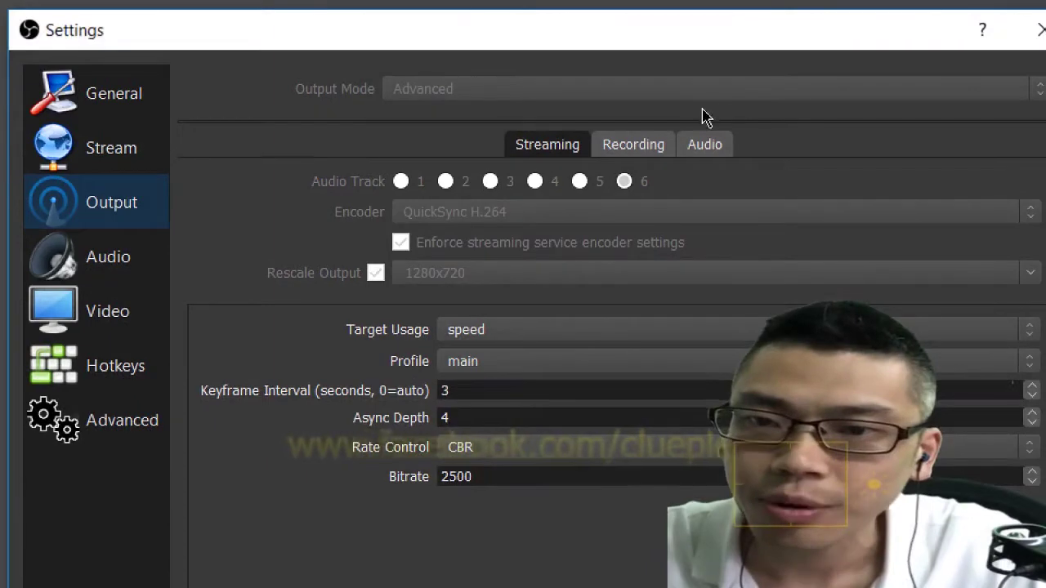
{"action": "left_click", "coordinate": [652, 137]}
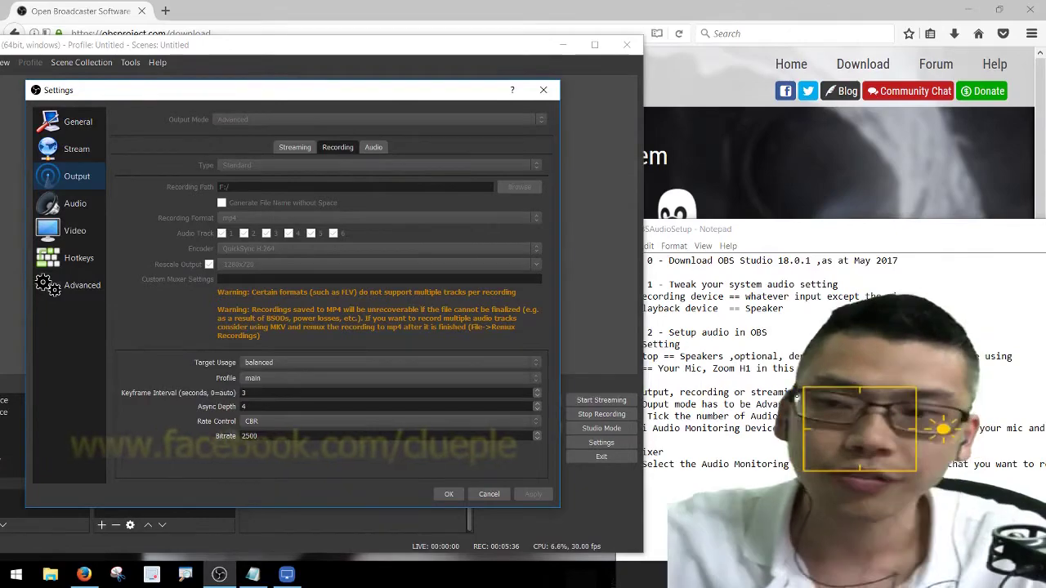
{"action": "key", "text": "Escape"}
{"action": "key", "text": "alt+Tab"}
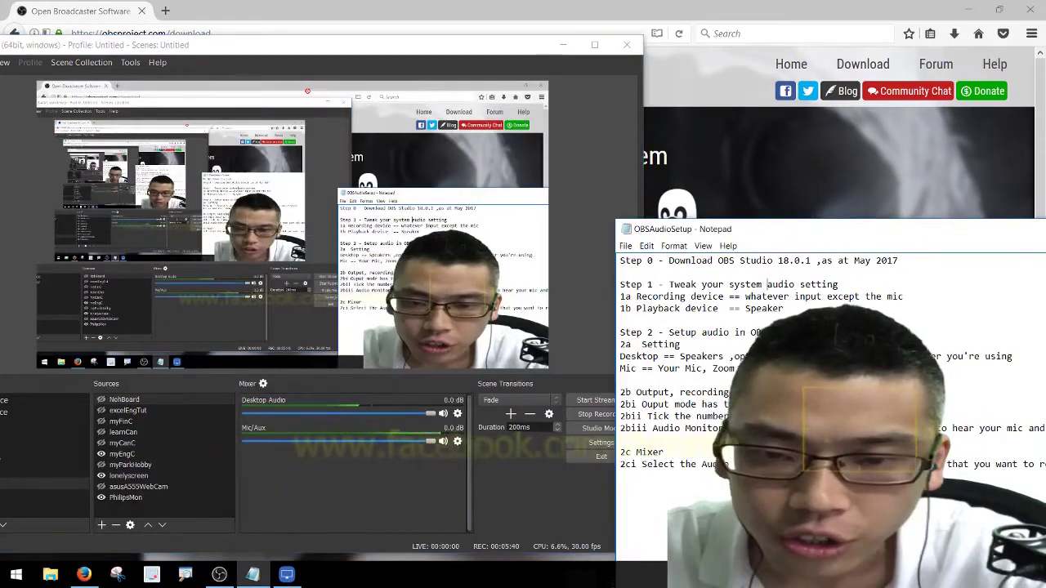
Check the Audio Monitoring Device choices in OBS's advanced settings, keep Speakers (Realtek High Definition Audio), and confirm the settings
{"action": "left_click", "coordinate": [600, 442]}
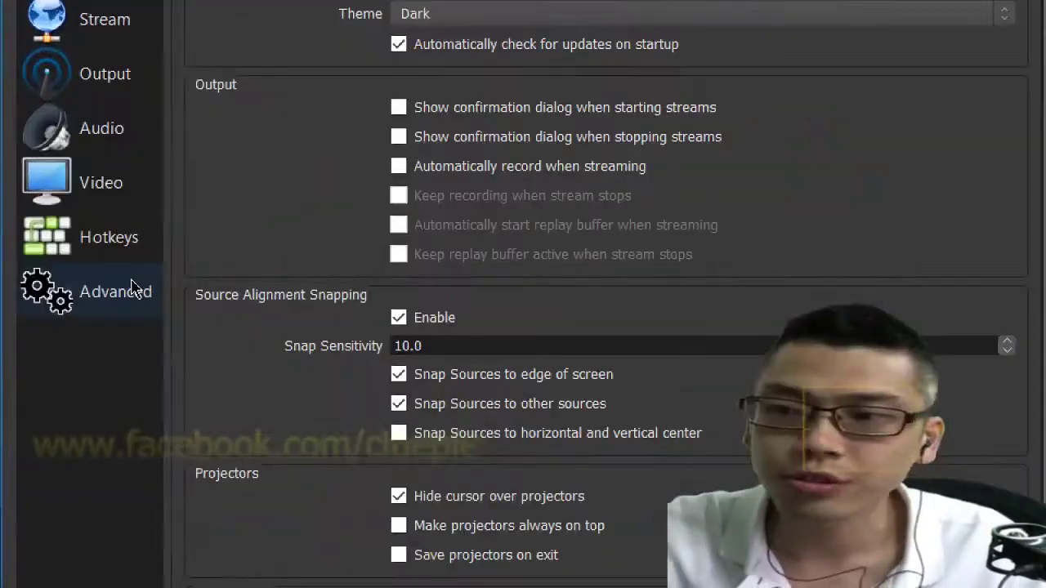
{"action": "left_click", "coordinate": [134, 287]}
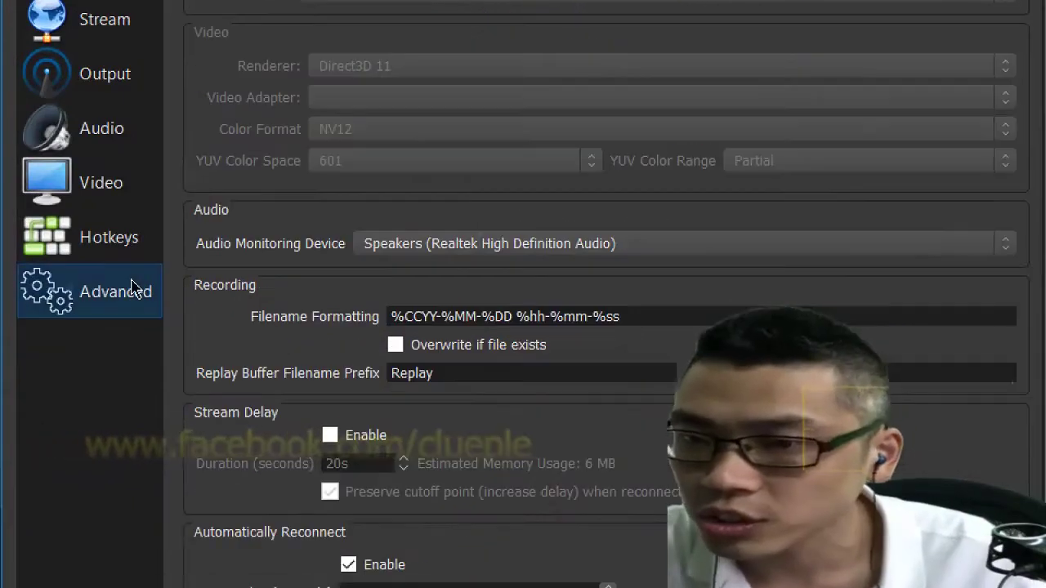
{"action": "left_click", "coordinate": [473, 246]}
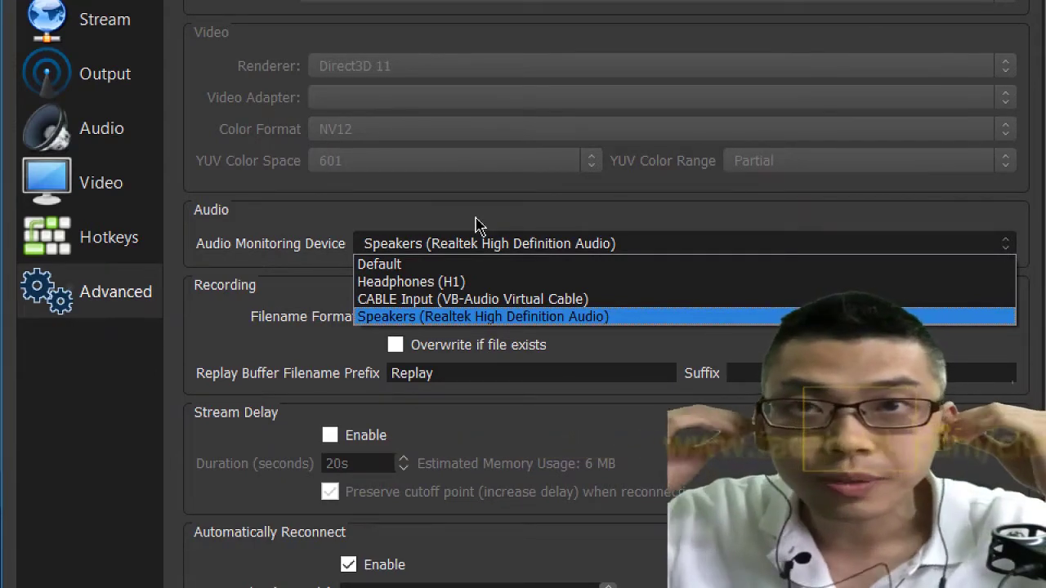
{"action": "left_click", "coordinate": [456, 246]}
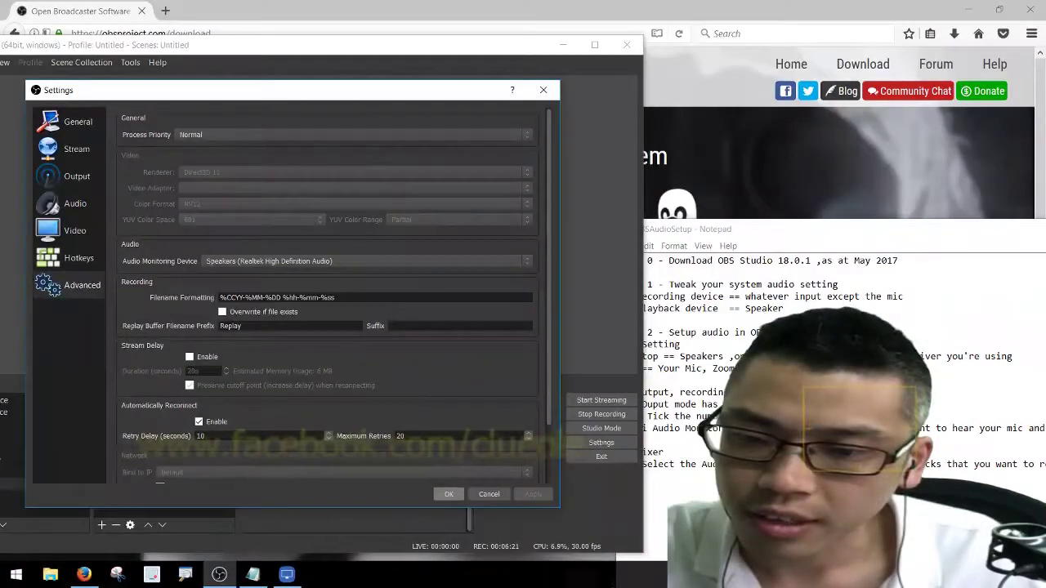
{"action": "key", "text": "Return"}
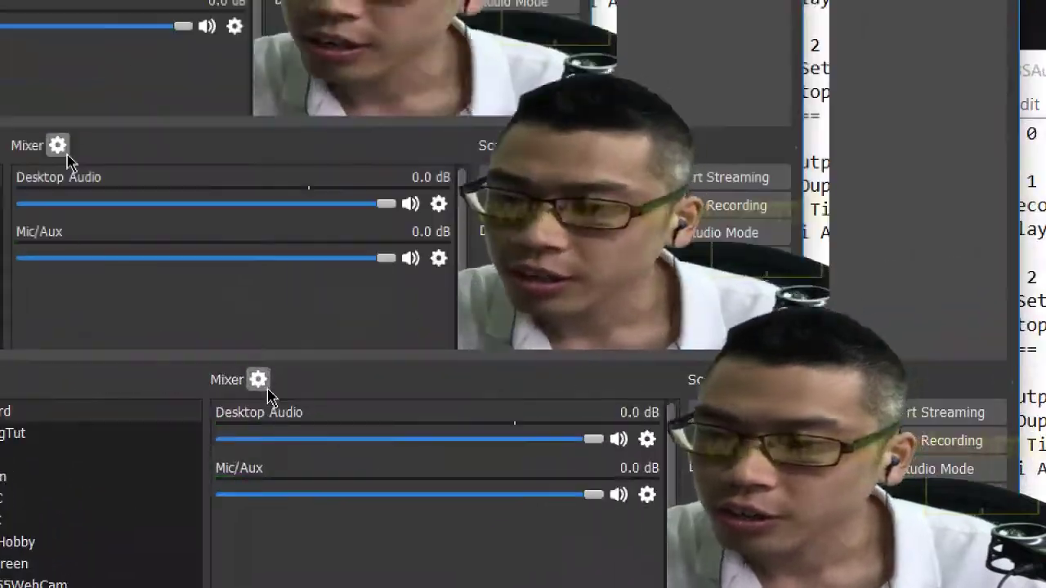
Set Mic/Aux monitoring to Monitor and Output with only track 2 enabled in the Advanced Audio Properties, and close them
{"action": "left_click", "coordinate": [258, 379]}
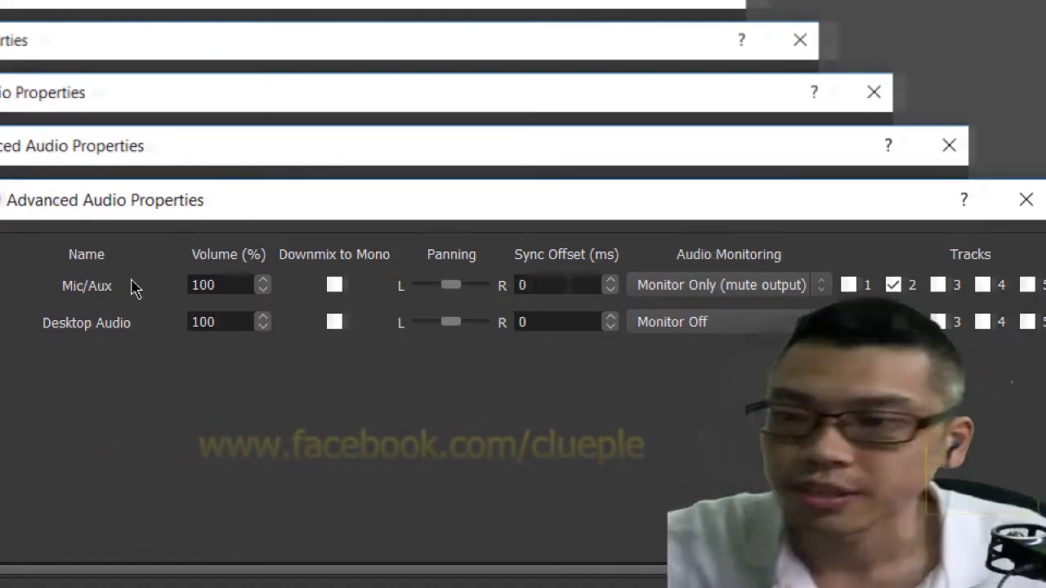
{"action": "left_click", "coordinate": [536, 285]}
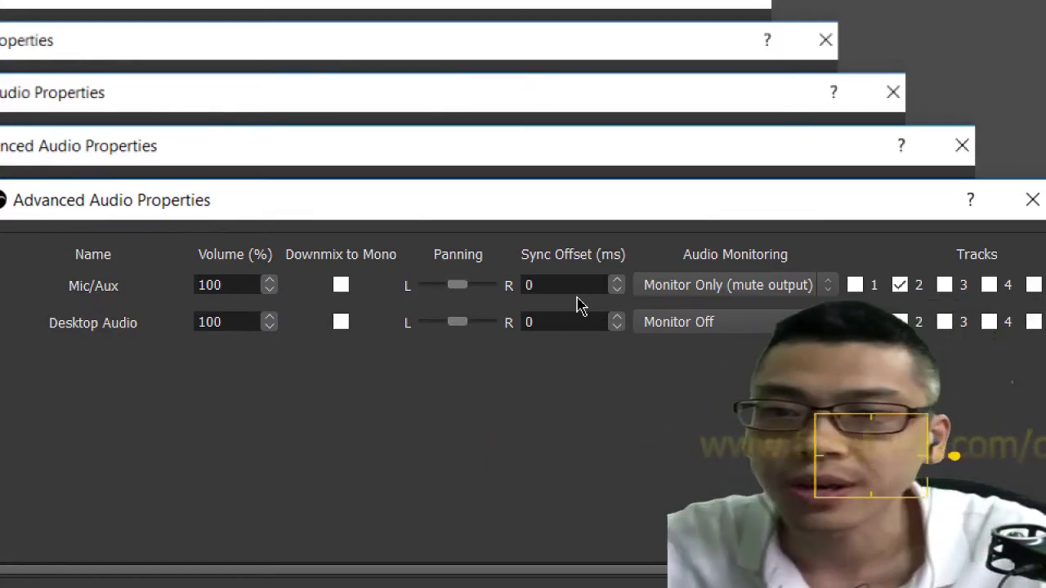
{"action": "scroll", "coordinate": [703, 286], "scroll_direction": "down", "scroll_amount": 1}
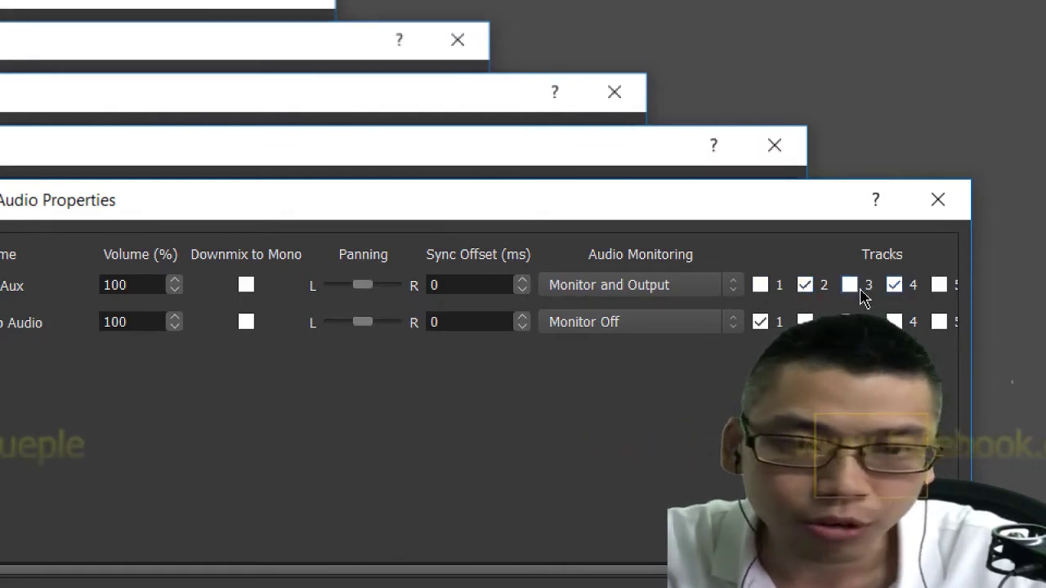
{"action": "left_click", "coordinate": [894, 285]}
{"action": "left_click", "coordinate": [849, 285]}
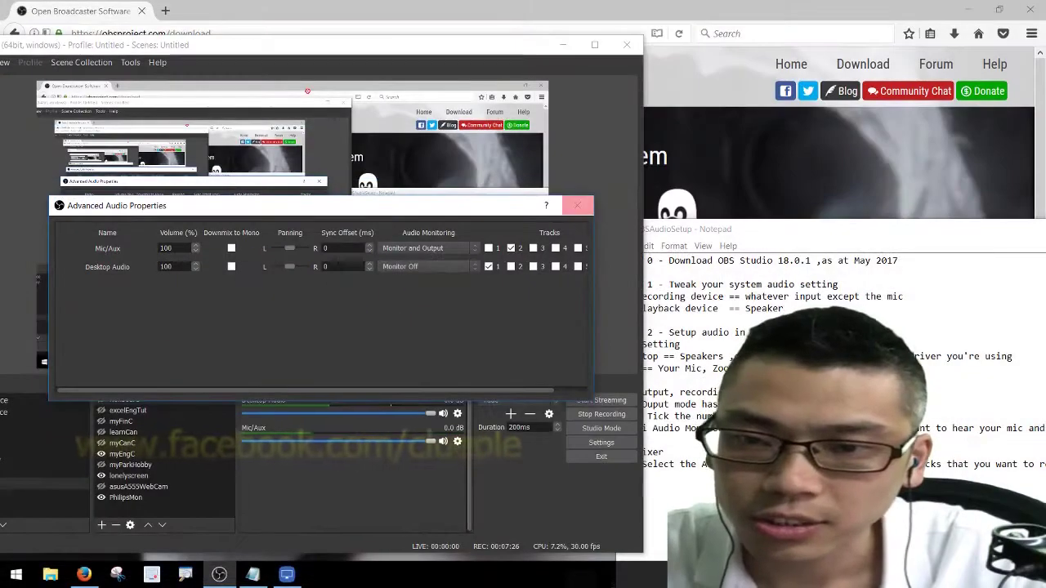
{"action": "left_click", "coordinate": [938, 199]}
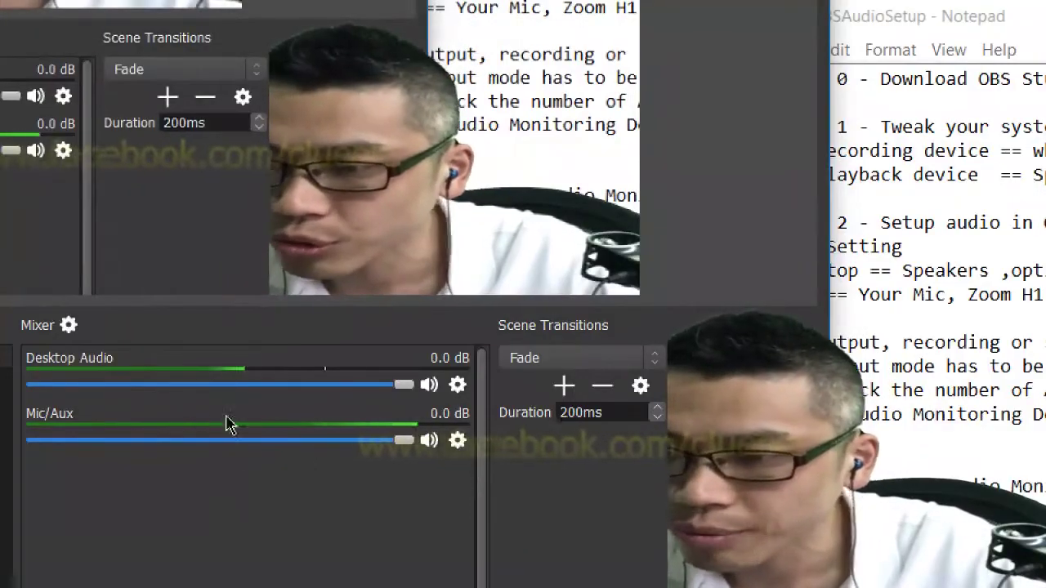
Open the audio filters of the Mic/Aux source and inspect the ReaFir filter
{"action": "left_click", "coordinate": [464, 445]}
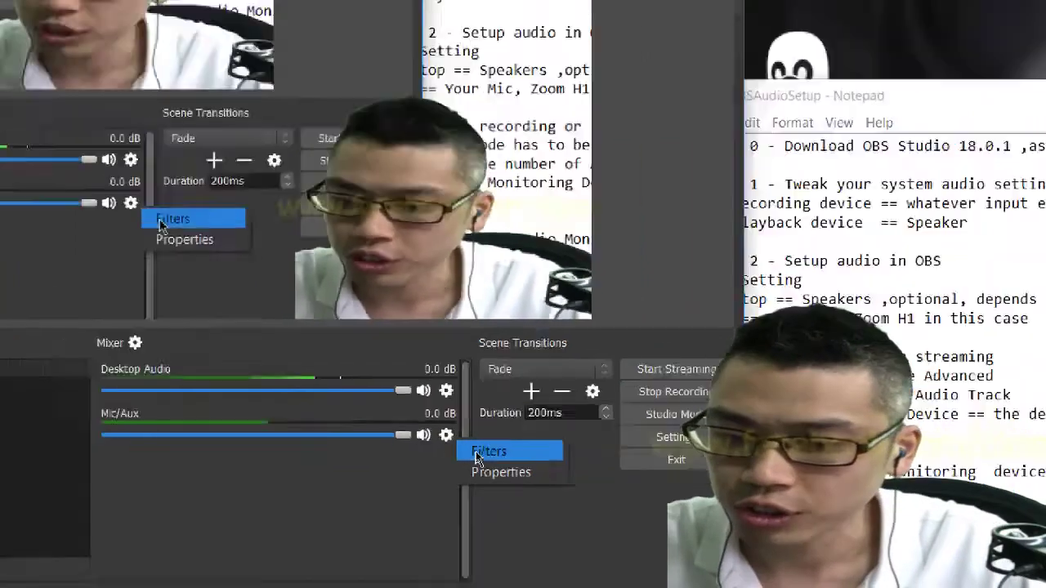
{"action": "left_click", "coordinate": [496, 466]}
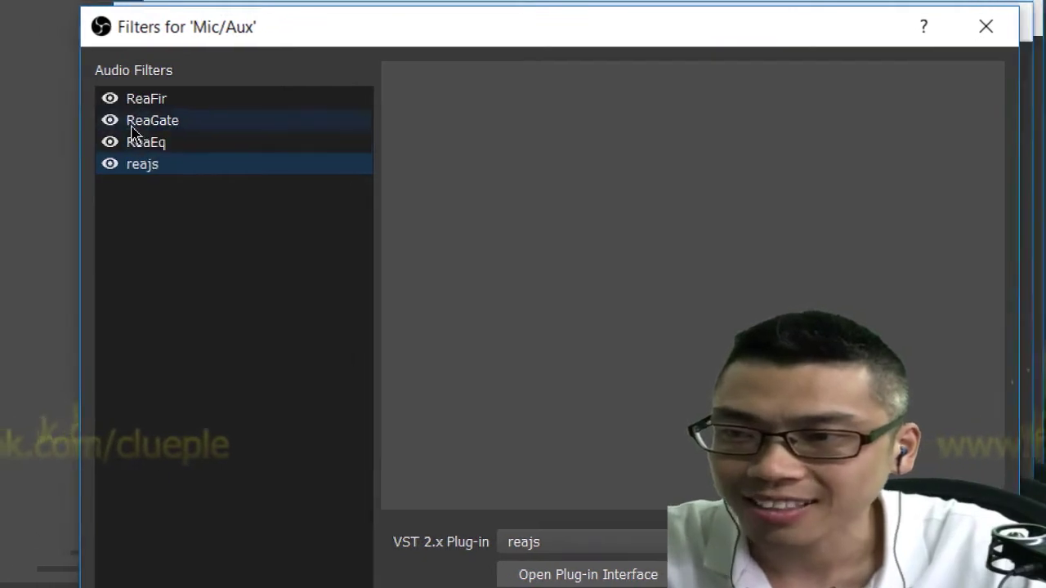
{"action": "left_click", "coordinate": [132, 99]}
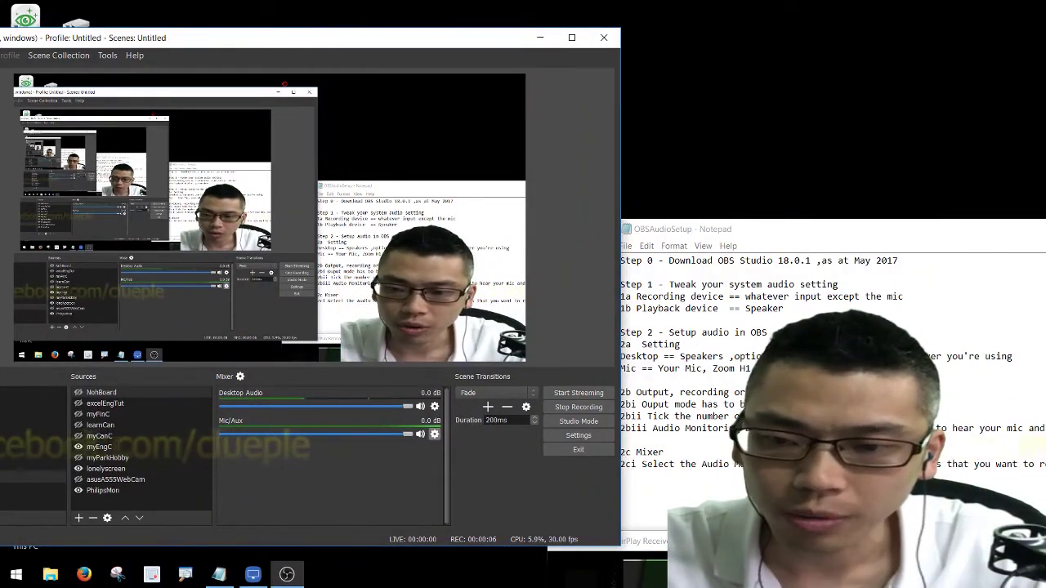
{"action": "left_click", "coordinate": [434, 434]}
{"action": "left_click", "coordinate": [454, 445]}
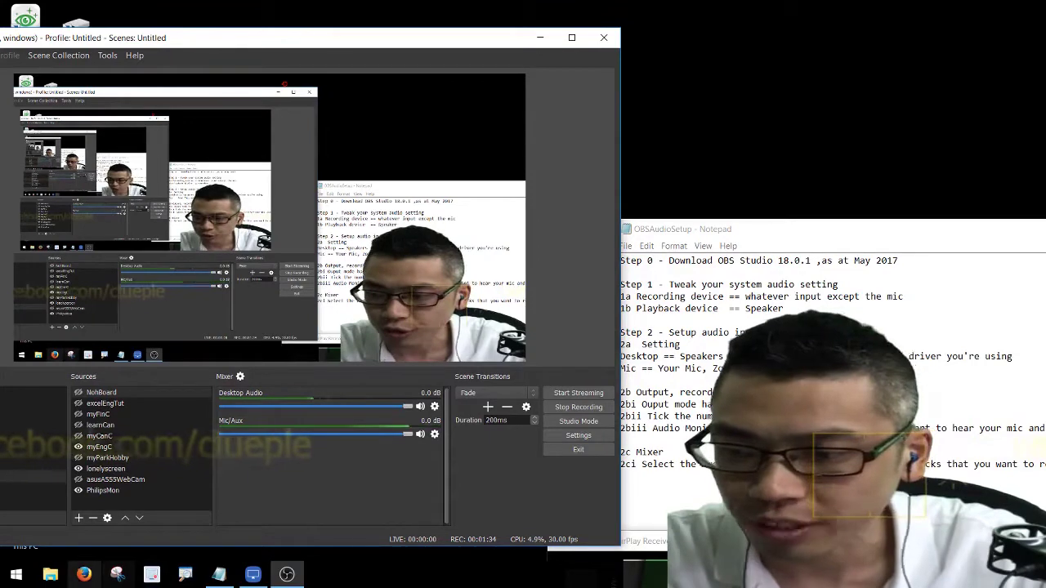
Search for reaplug in a new private Firefox window and examine REAPER's ReaPlugs VST FX Suite download page
{"action": "right_click", "coordinate": [84, 574]}
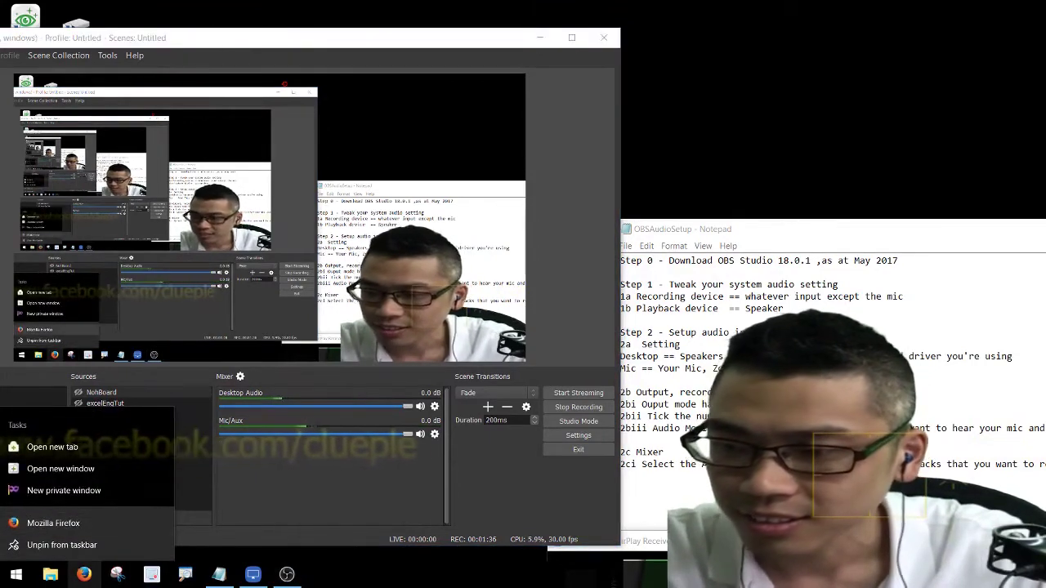
{"action": "left_click", "coordinate": [64, 490]}
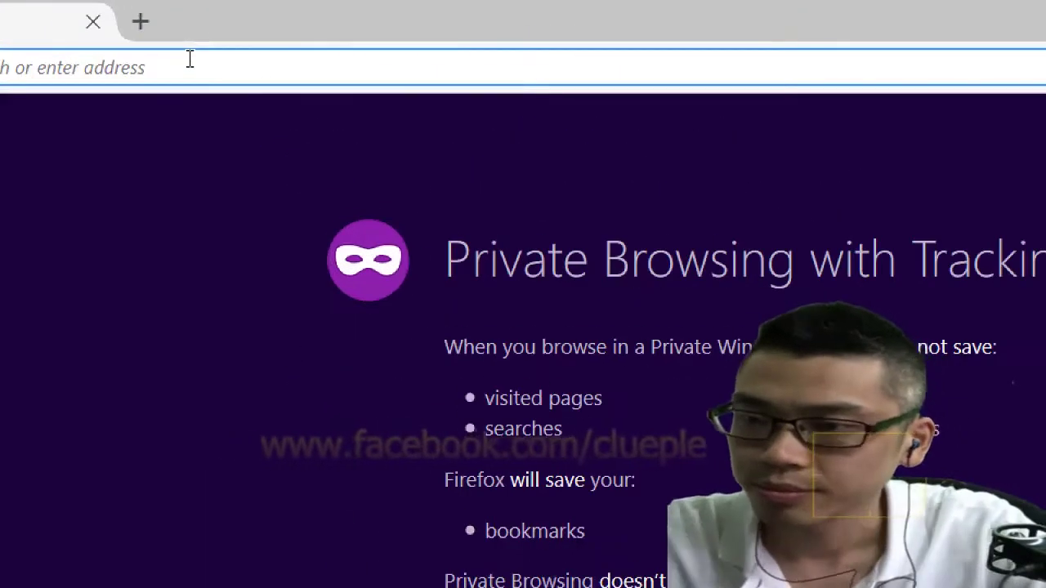
{"action": "type", "text": "reaplug"}
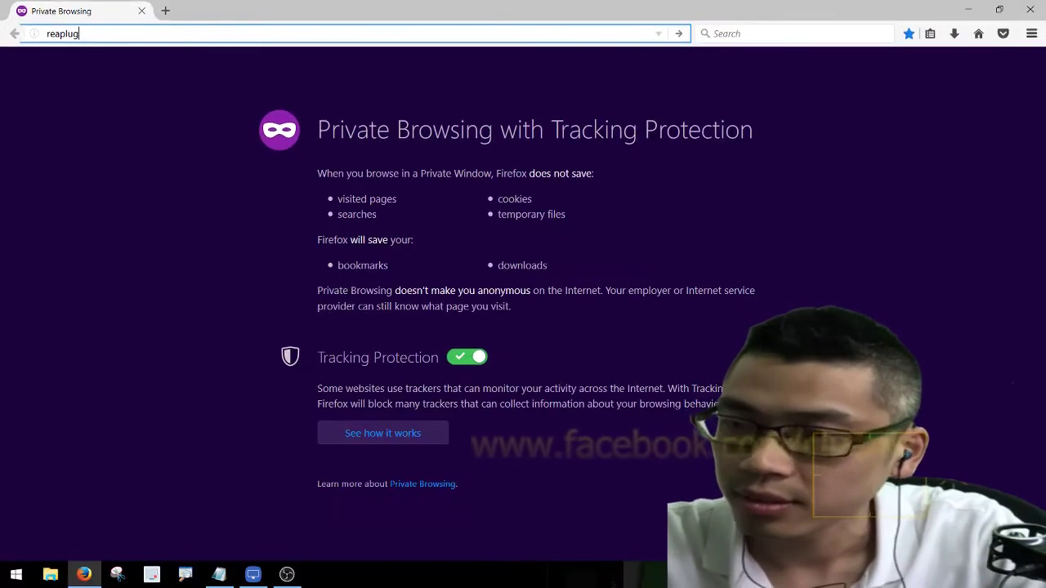
{"action": "key", "text": "Return"}
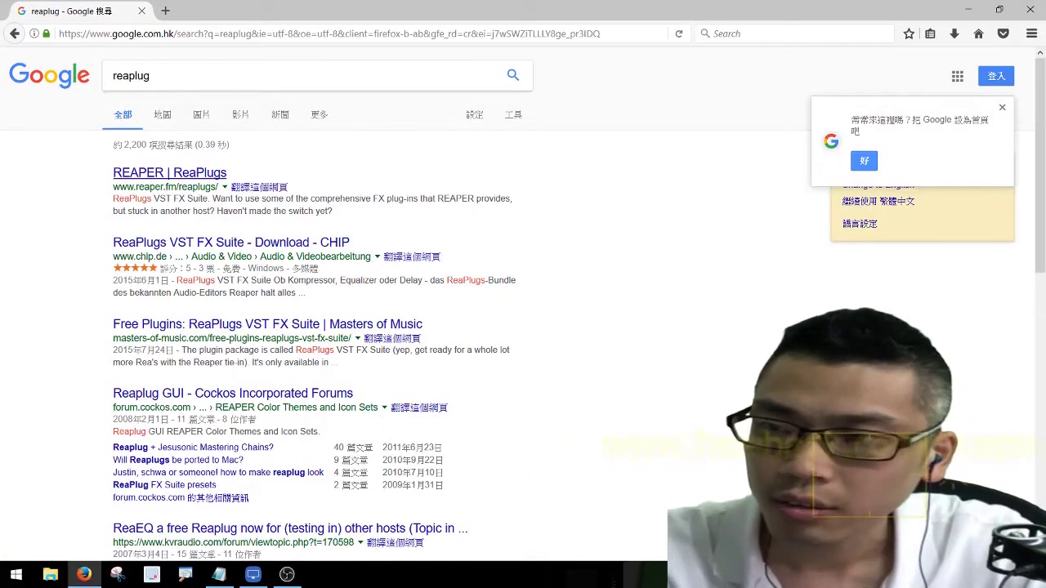
{"action": "left_click", "coordinate": [169, 173]}
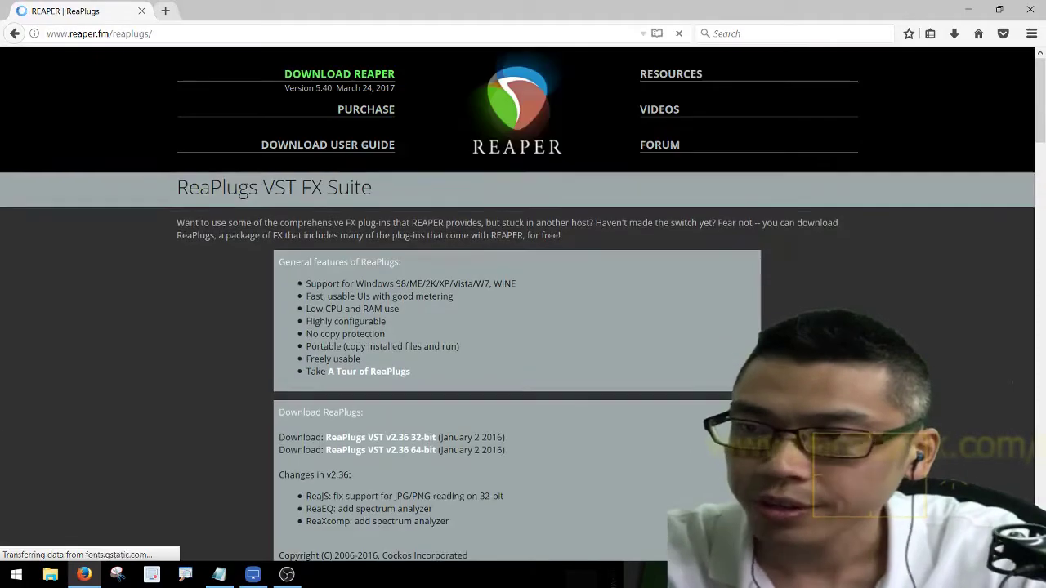
{"action": "key", "text": "ctrl+l"}
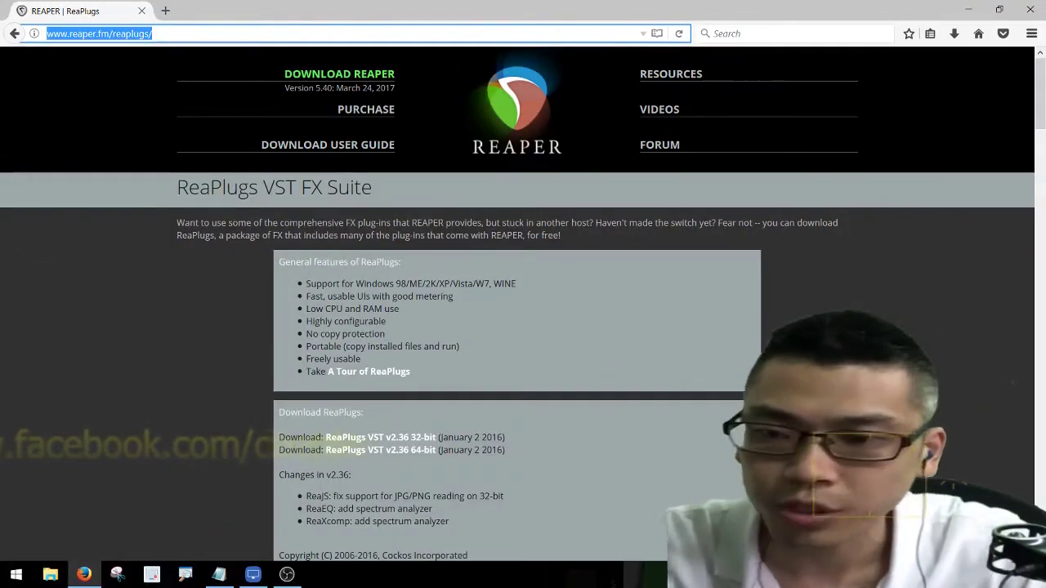
{"action": "scroll", "coordinate": [523, 327], "scroll_direction": "down", "scroll_amount": 2}
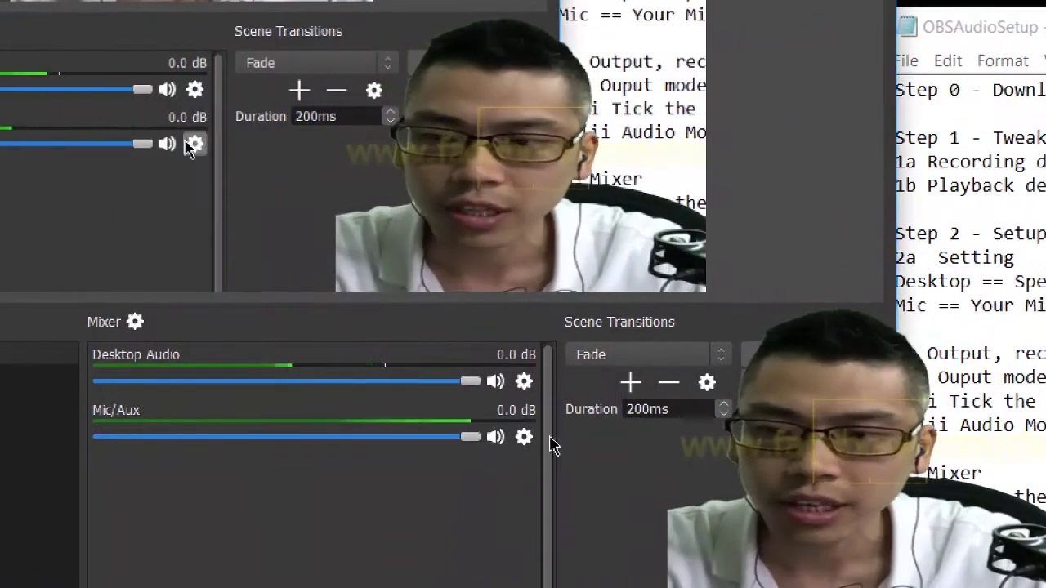
Add a VST 2.x Plug-in filter named ReaFir to the Mic/Aux source in OBS
{"action": "left_click", "coordinate": [524, 438]}
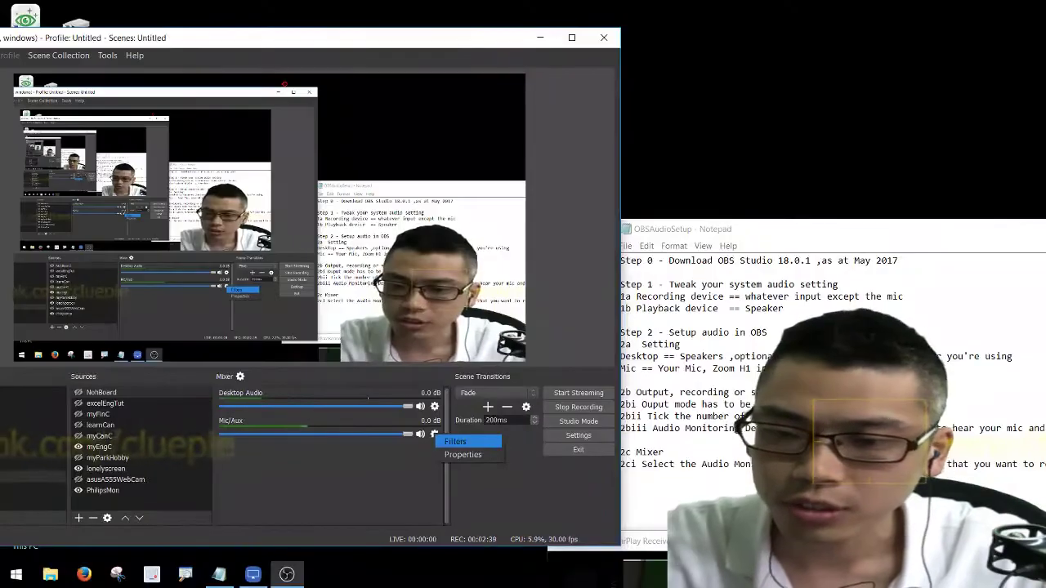
{"action": "left_click", "coordinate": [545, 454]}
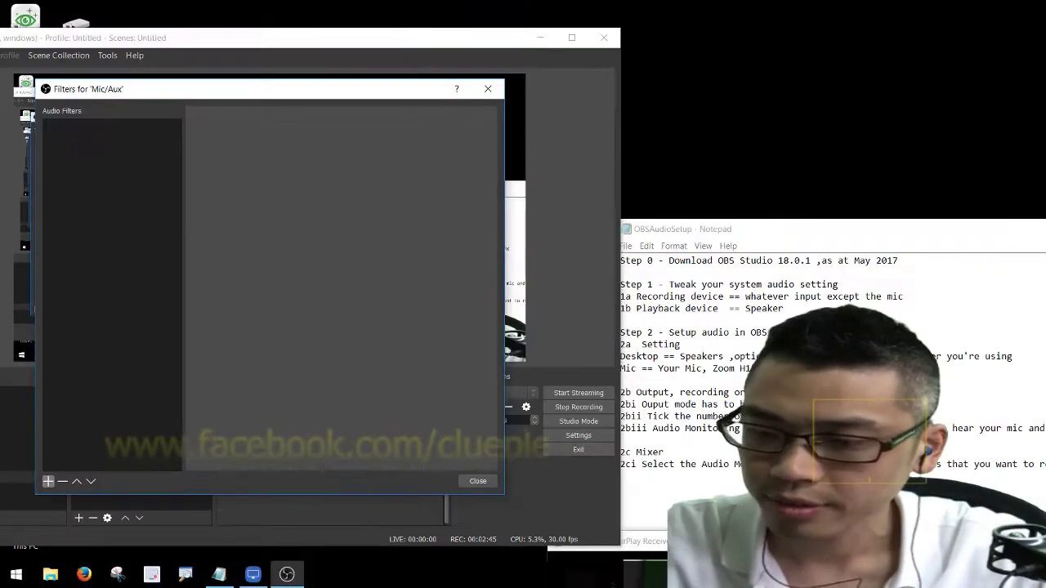
{"action": "left_click", "coordinate": [96, 484]}
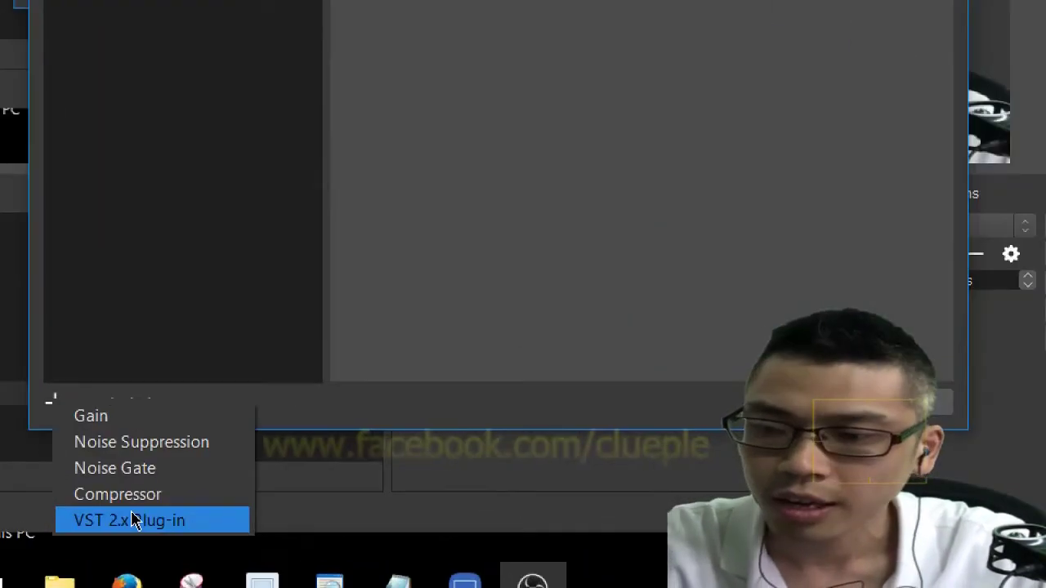
{"action": "left_click", "coordinate": [200, 515]}
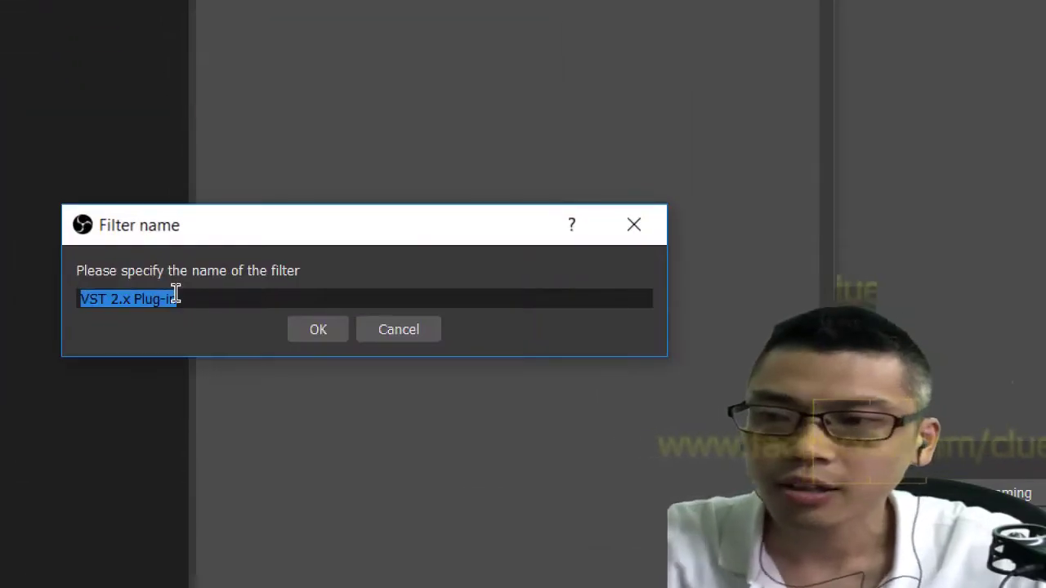
{"action": "type", "text": "Re"}
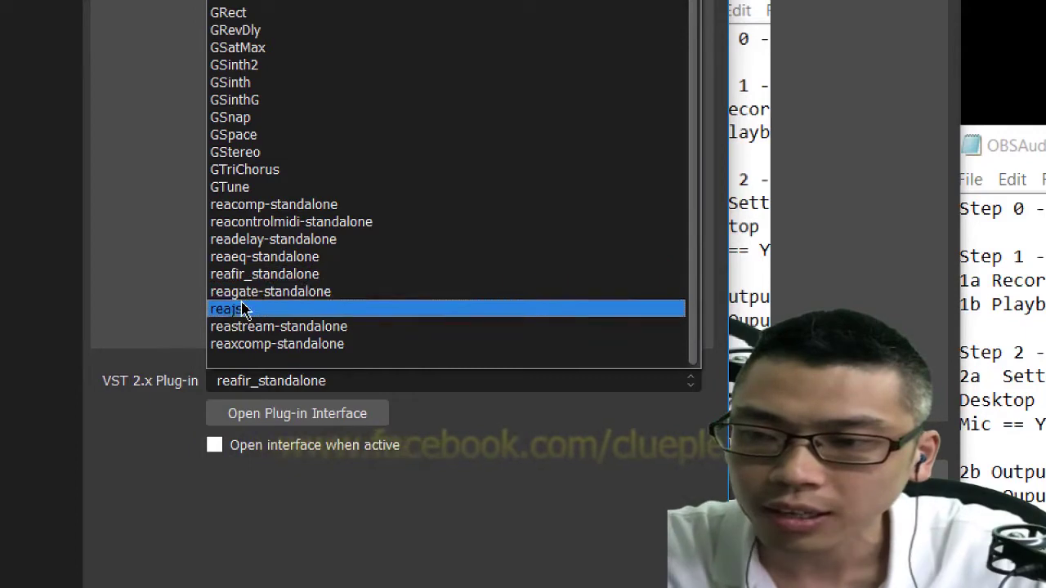
Assign the reafir_standalone plug-in to the ReaFir filter and open its plug-in interface
{"action": "left_click", "coordinate": [240, 307]}
{"action": "left_click", "coordinate": [278, 380]}
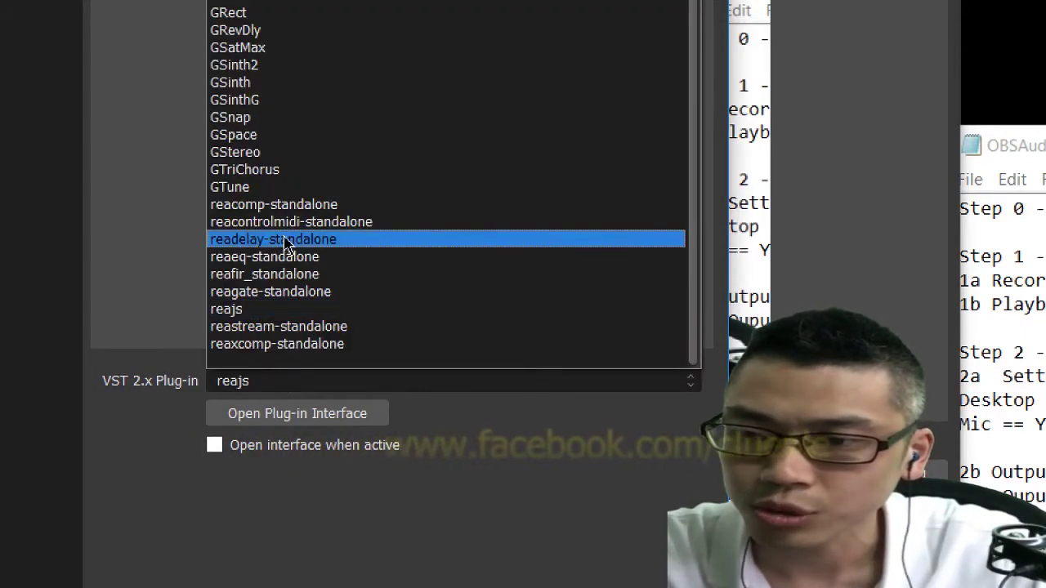
{"action": "left_click", "coordinate": [264, 275]}
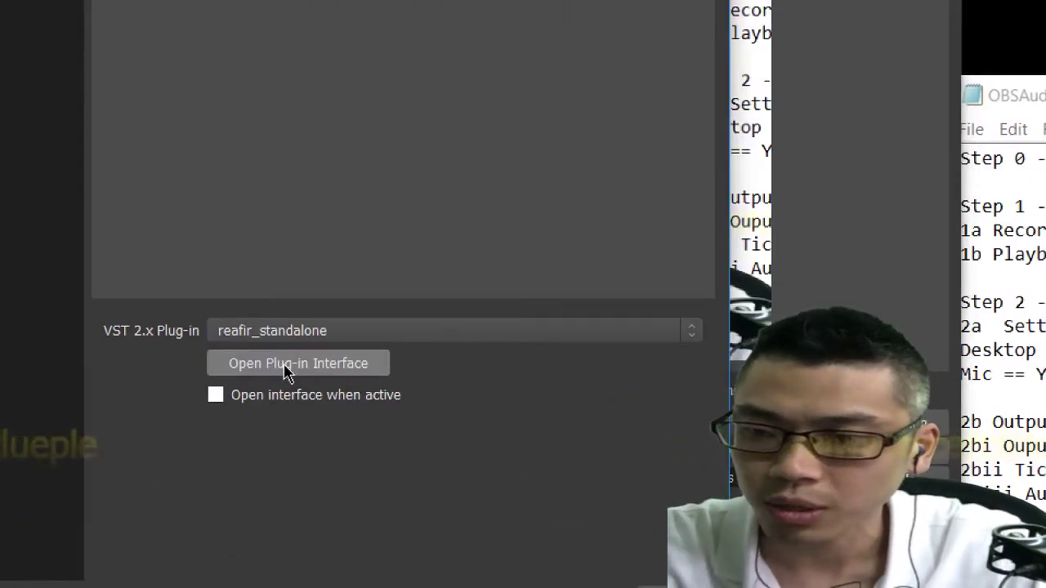
{"action": "left_click", "coordinate": [327, 372]}
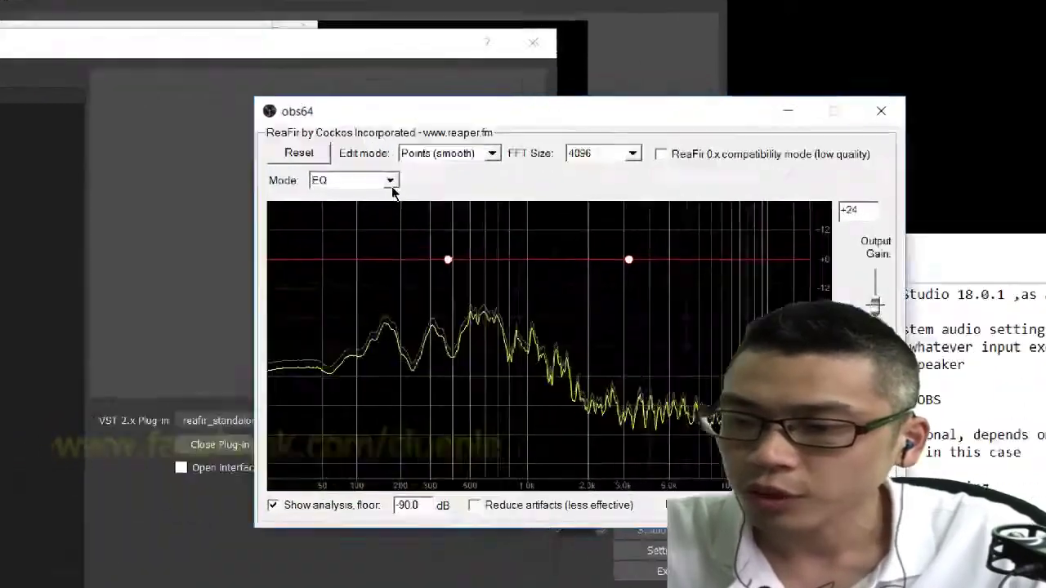
Try the Subtract mode in ReaFir and return the mode to EQ
{"action": "left_click", "coordinate": [391, 183]}
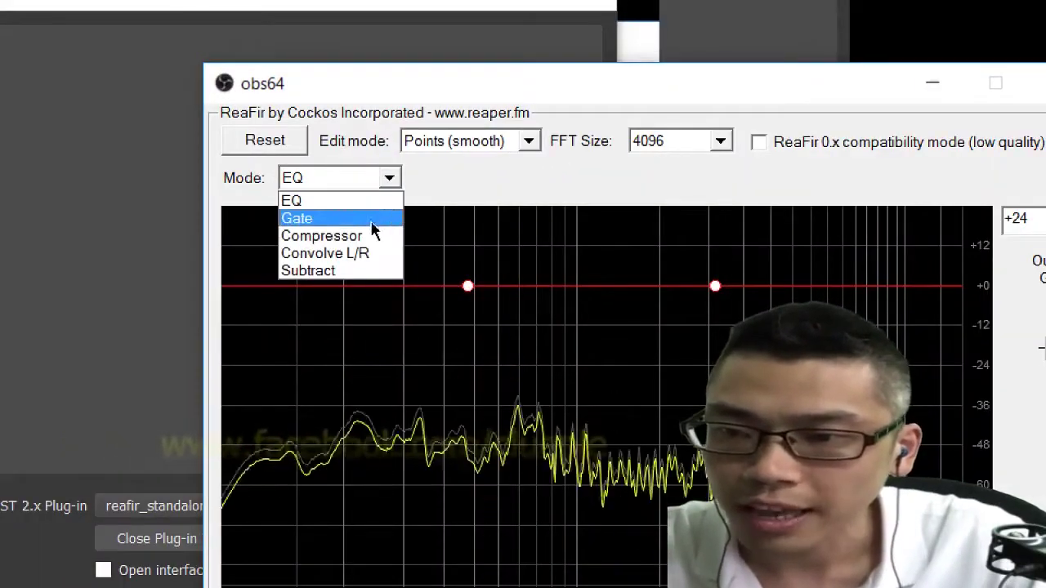
{"action": "left_click", "coordinate": [347, 270]}
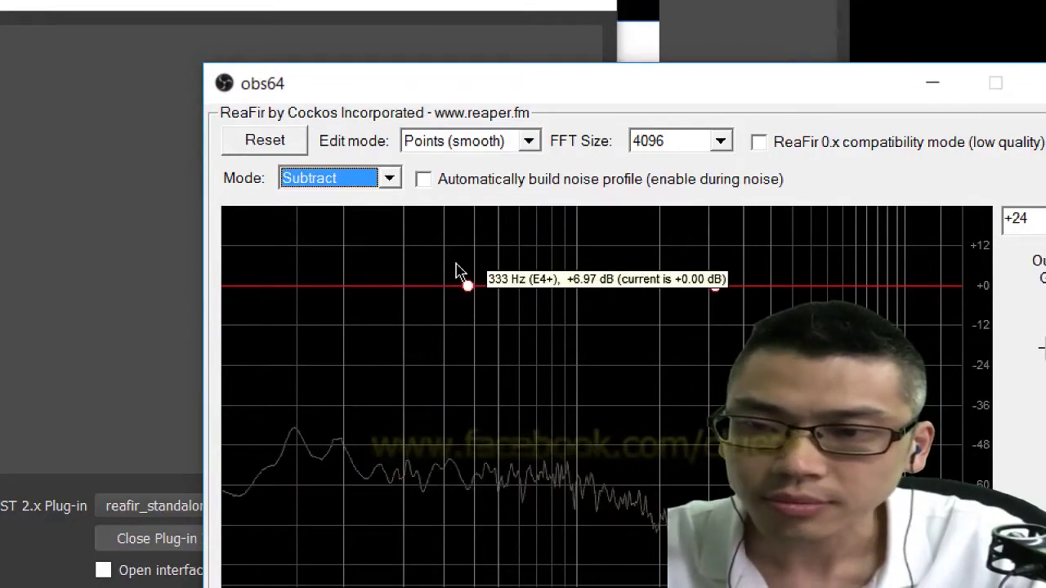
{"action": "left_click", "coordinate": [389, 179]}
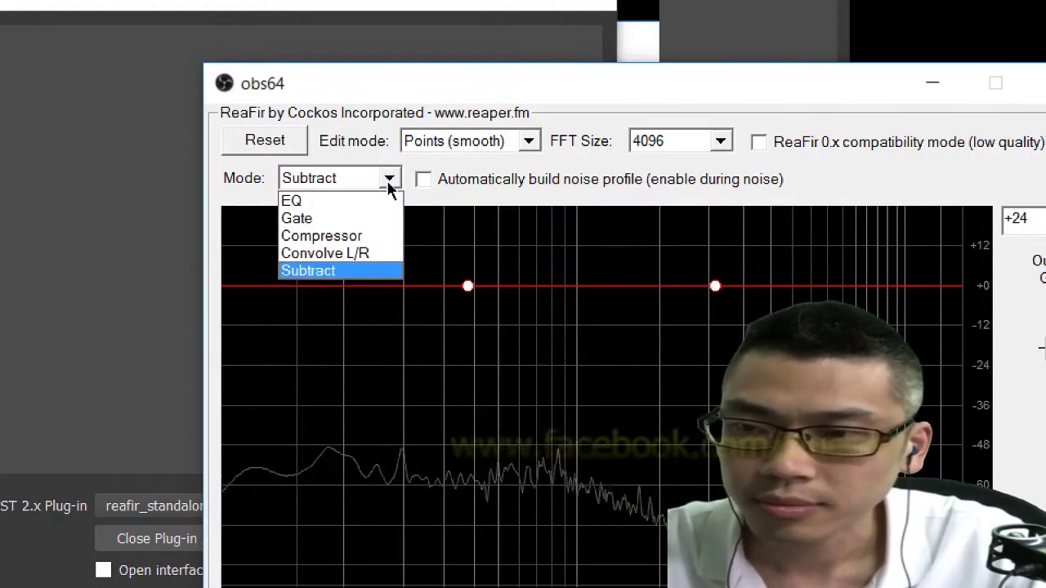
{"action": "left_click", "coordinate": [325, 209]}
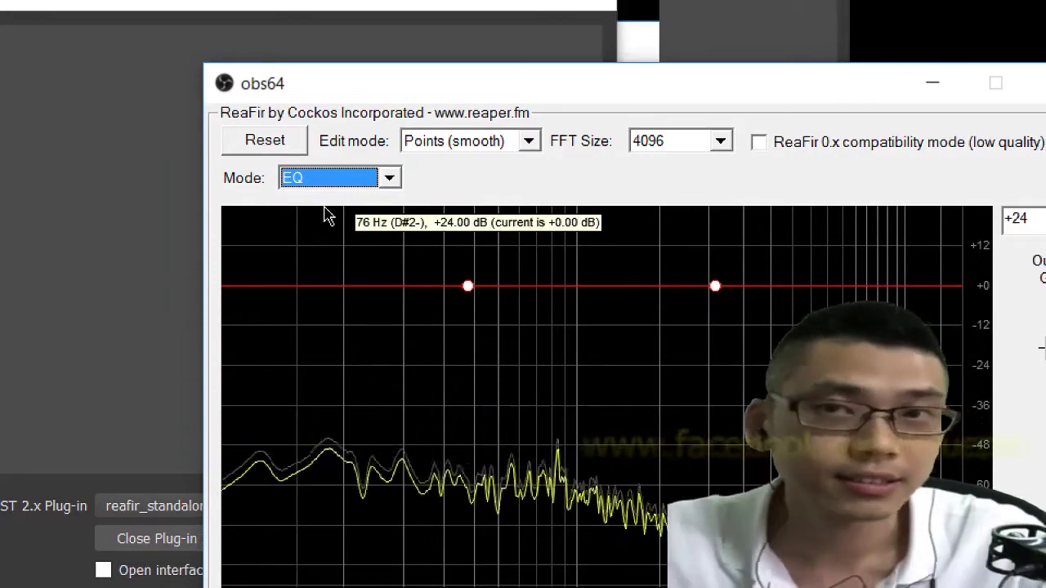
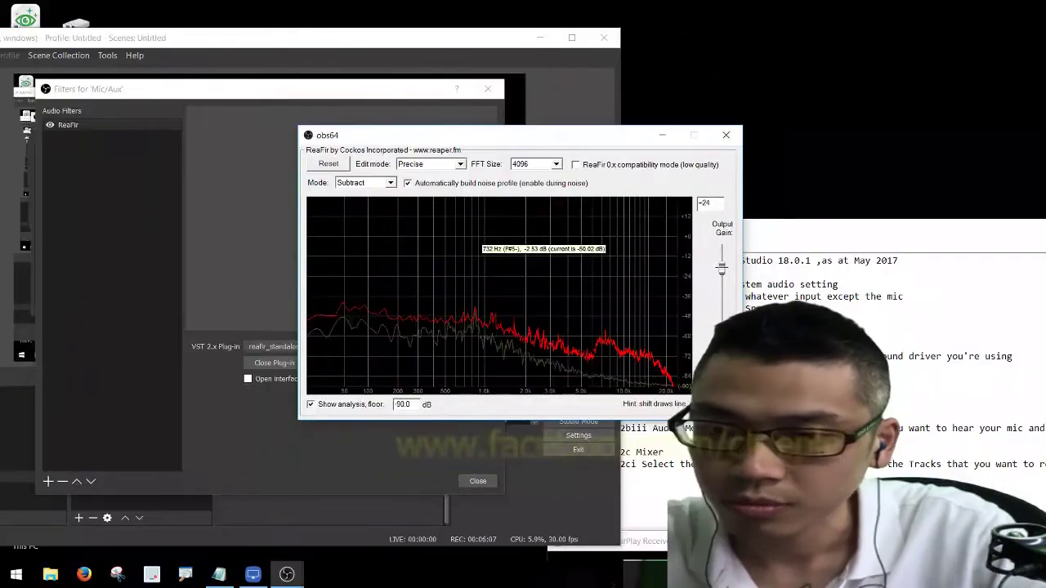
Turn off automatic noise profile building in ReaFir and close its plug-in window
{"action": "left_click", "coordinate": [408, 183]}
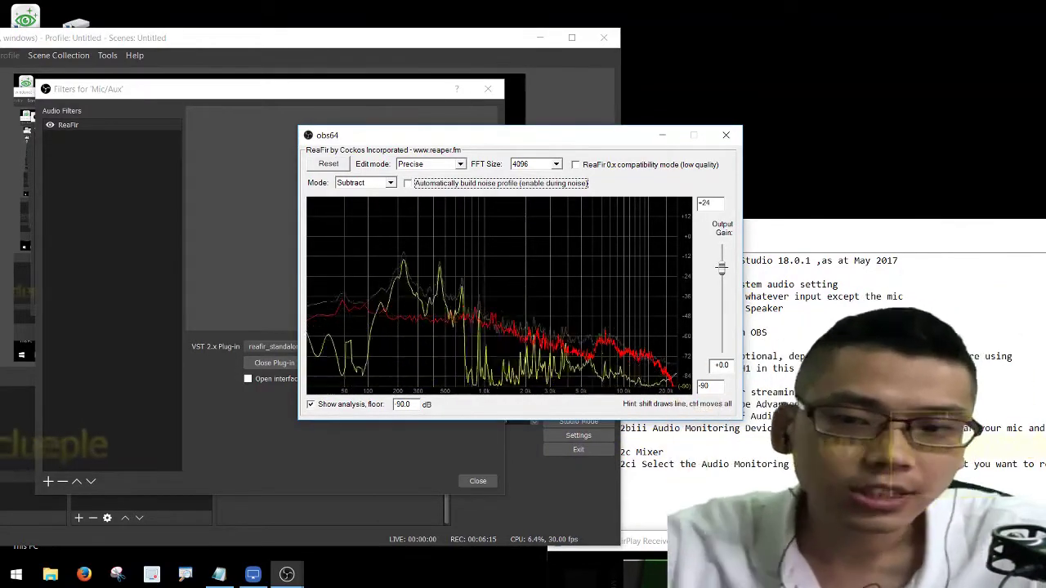
{"action": "left_click", "coordinate": [725, 135]}
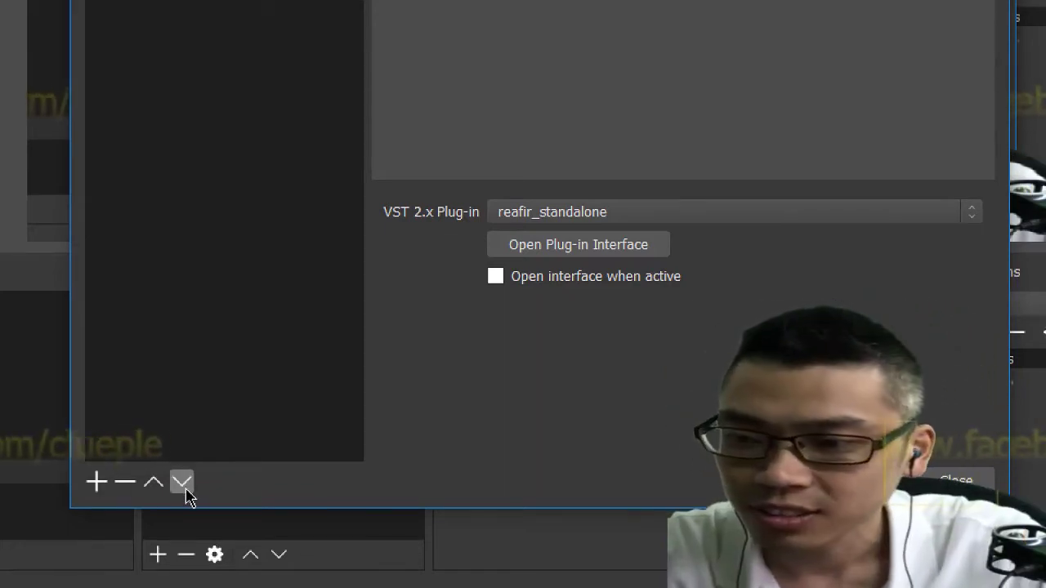
Add a second VST 2.x Plug-in filter to Mic/Aux and name it Reagate
{"action": "left_click", "coordinate": [97, 482]}
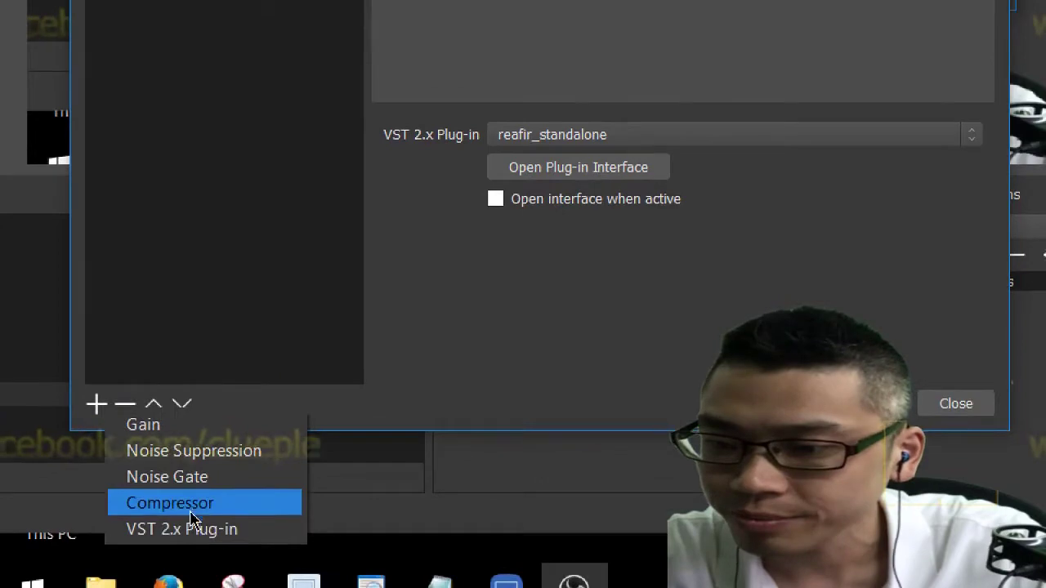
{"action": "left_click", "coordinate": [190, 529]}
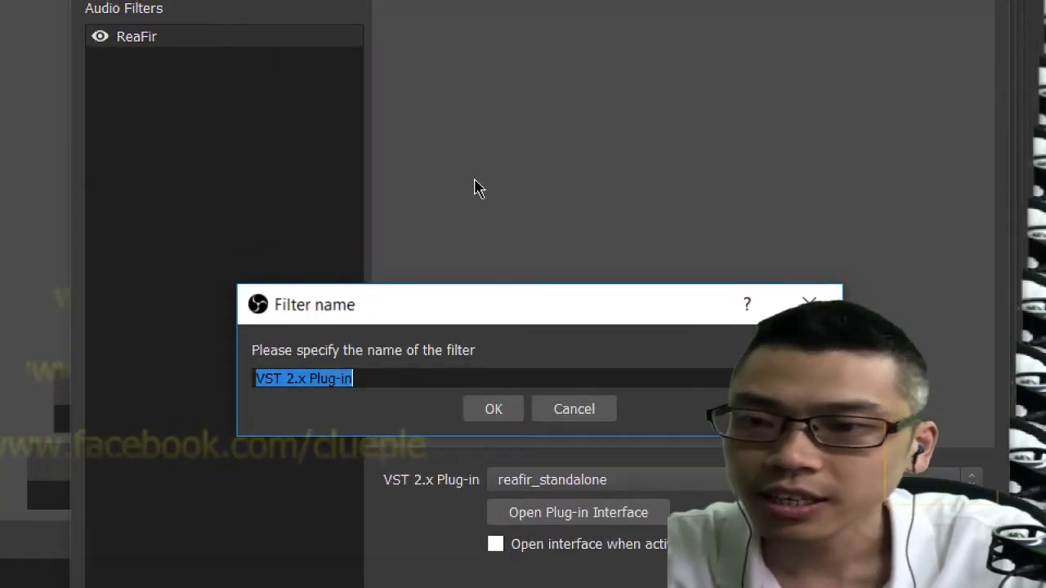
{"action": "type", "text": "Rea"}
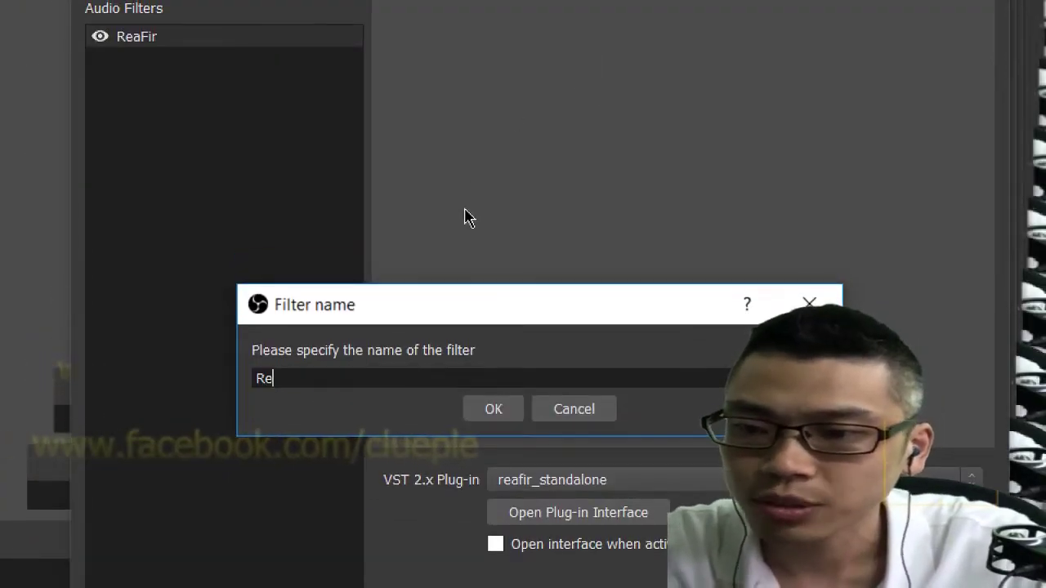
{"action": "key", "text": "BackSpace"}
{"action": "key", "text": "BackSpace"}
{"action": "key", "text": "BackSpace"}
{"action": "type", "text": "fdaslk;jd"}
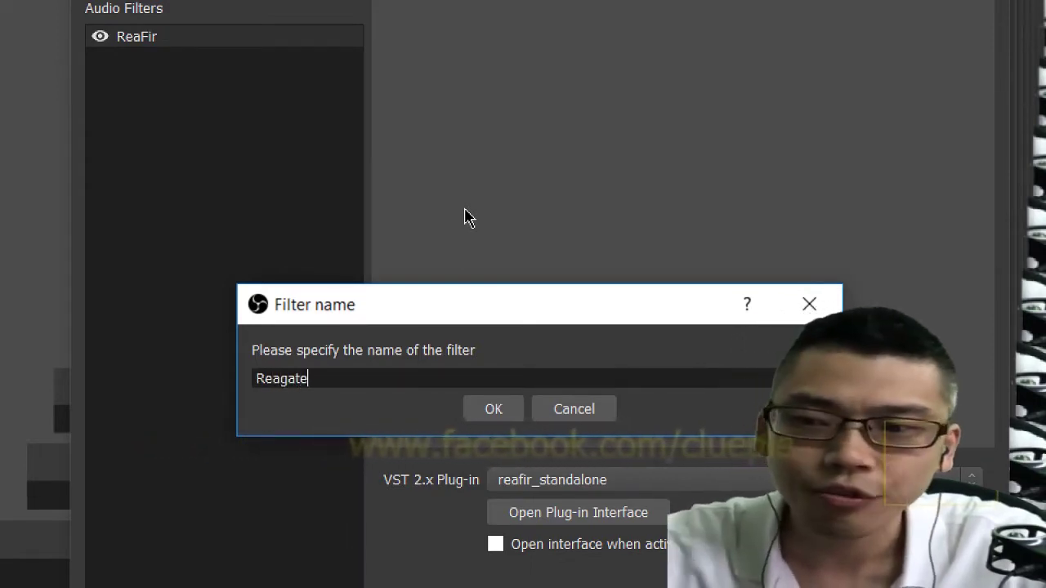
{"action": "left_click", "coordinate": [507, 412]}
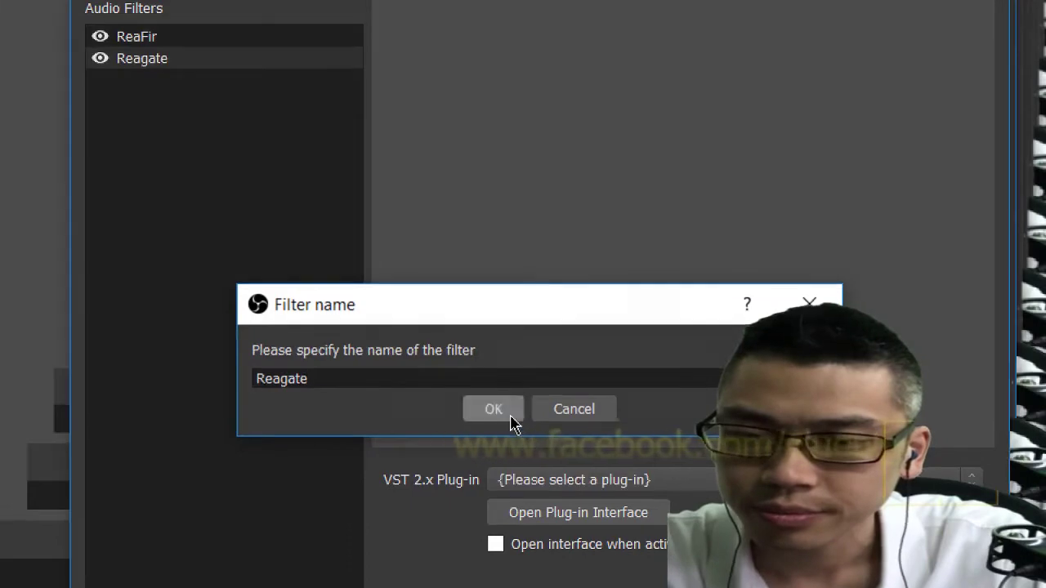
Assign the reagate-standalone plug-in to the Reagate filter and open its plug-in interface
{"action": "left_click", "coordinate": [626, 482]}
{"action": "scroll", "coordinate": [635, 434], "scroll_direction": "down", "scroll_amount": 8}
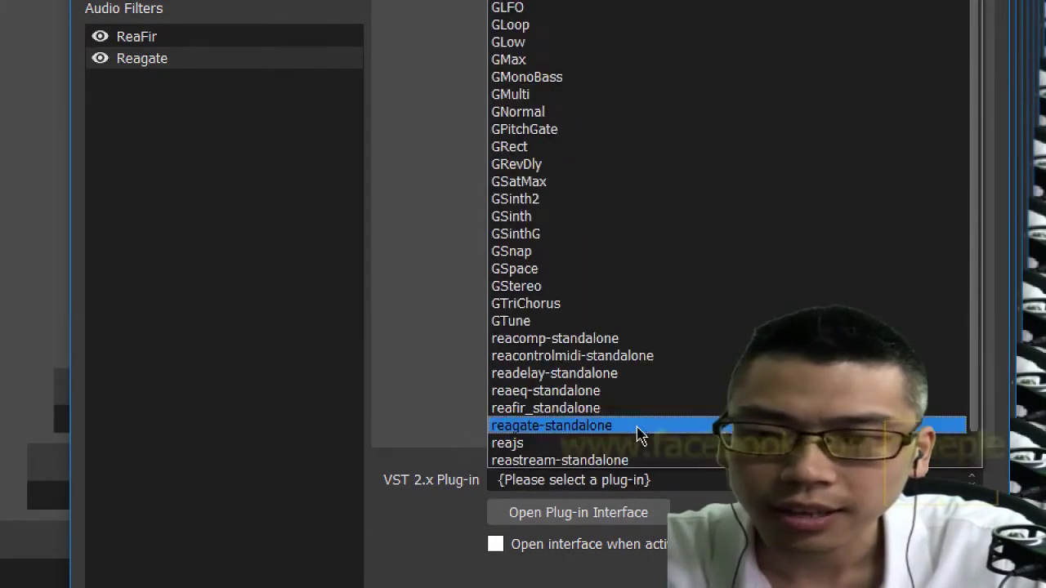
{"action": "left_click", "coordinate": [564, 392]}
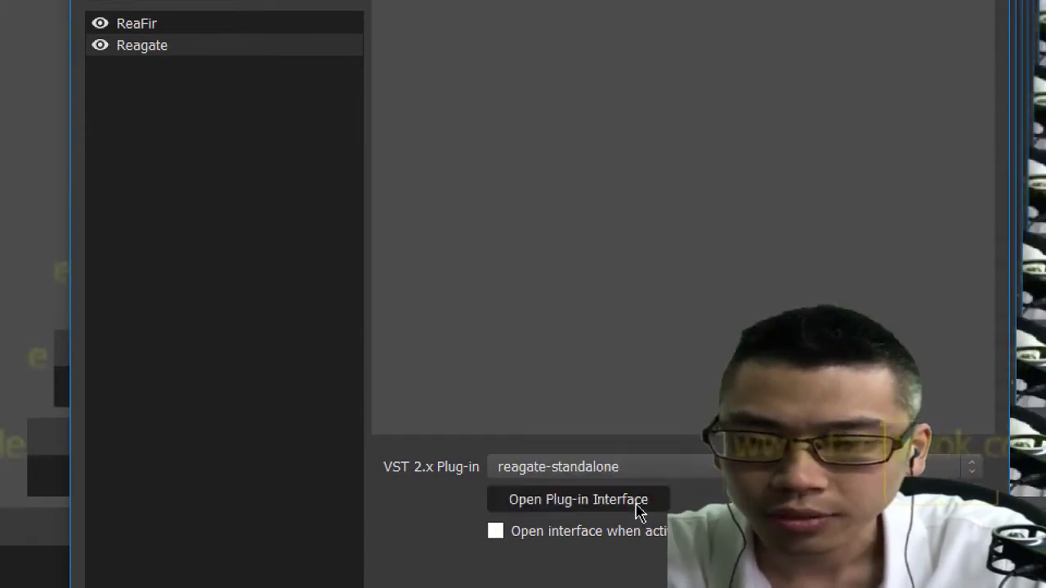
{"action": "left_click", "coordinate": [637, 515]}
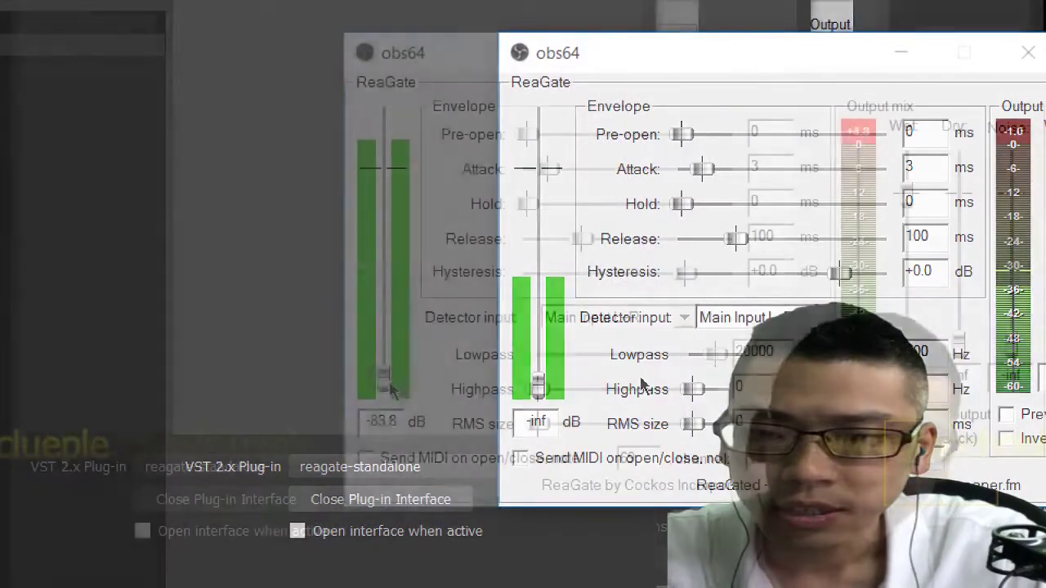
Set ReaGate's threshold to -20 dB and raise its highpass to about 61 Hz
{"action": "left_click_drag", "start_coordinate": [391, 390], "coordinate": [388, 290]}
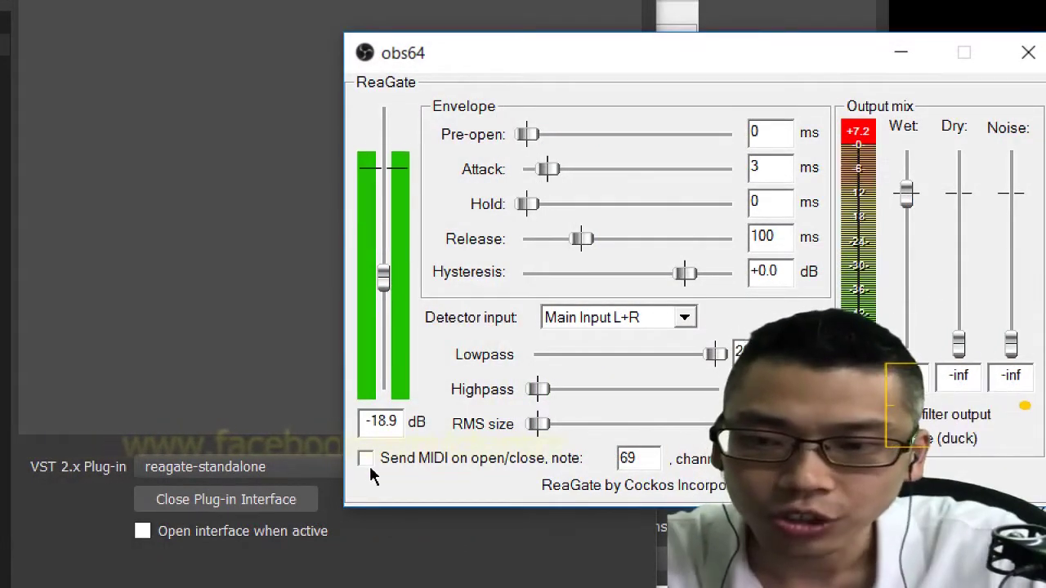
{"action": "left_click_drag", "start_coordinate": [395, 419], "coordinate": [343, 423]}
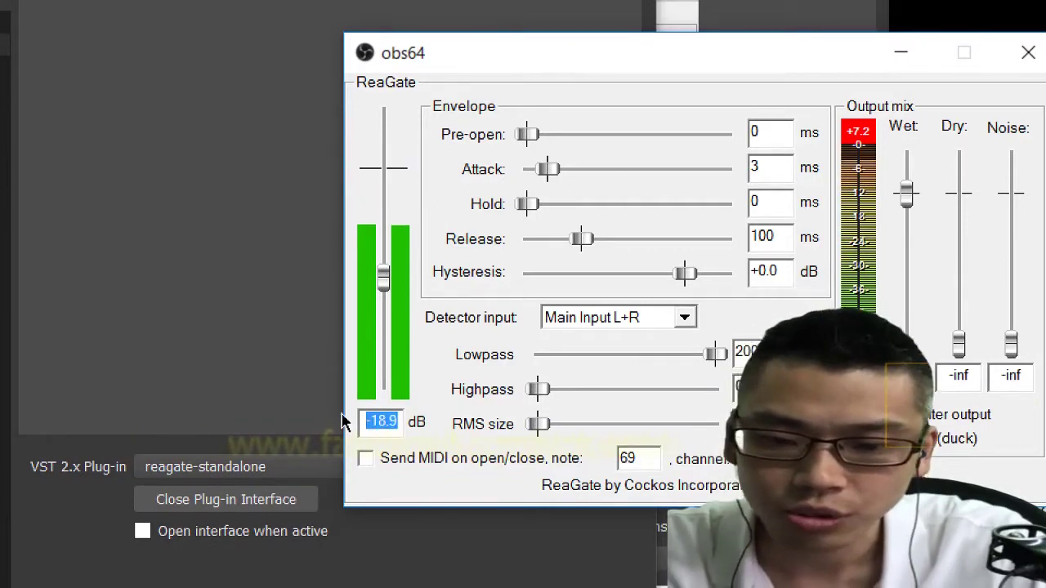
{"action": "type", "text": "-25"}
{"action": "key", "text": "BackSpace"}
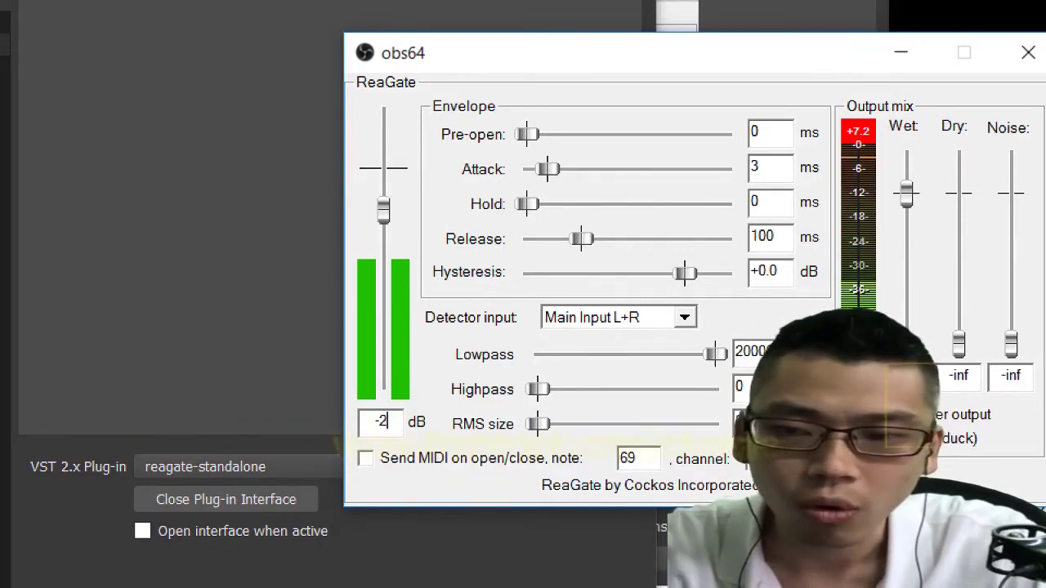
{"action": "type", "text": "0"}
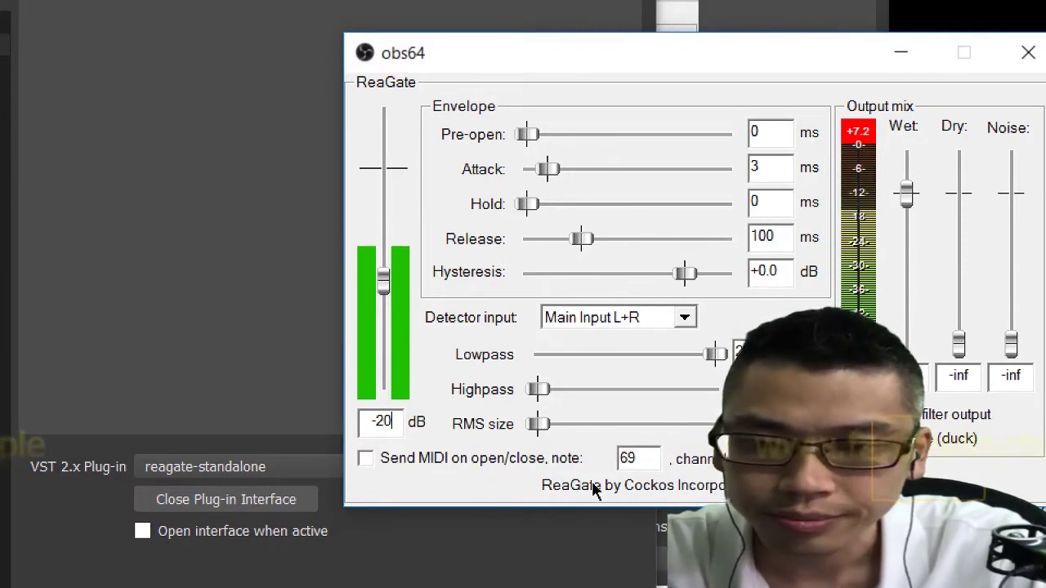
{"action": "left_click_drag", "start_coordinate": [537, 395], "coordinate": [570, 420]}
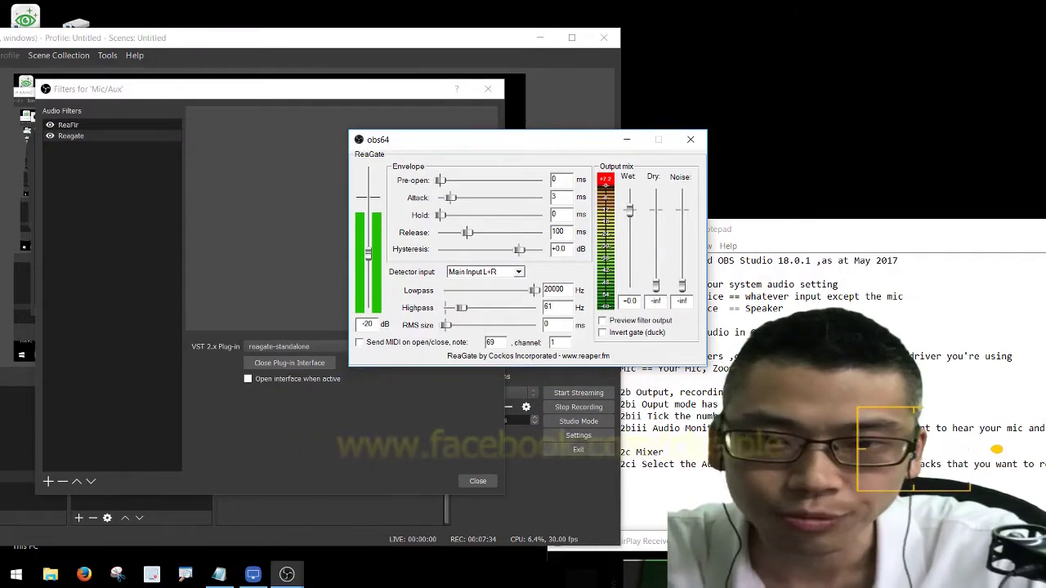
Close the ReaGate plug-in window, then review the ReaFir filter's noise profile in its interface and close it
{"action": "left_click", "coordinate": [690, 139]}
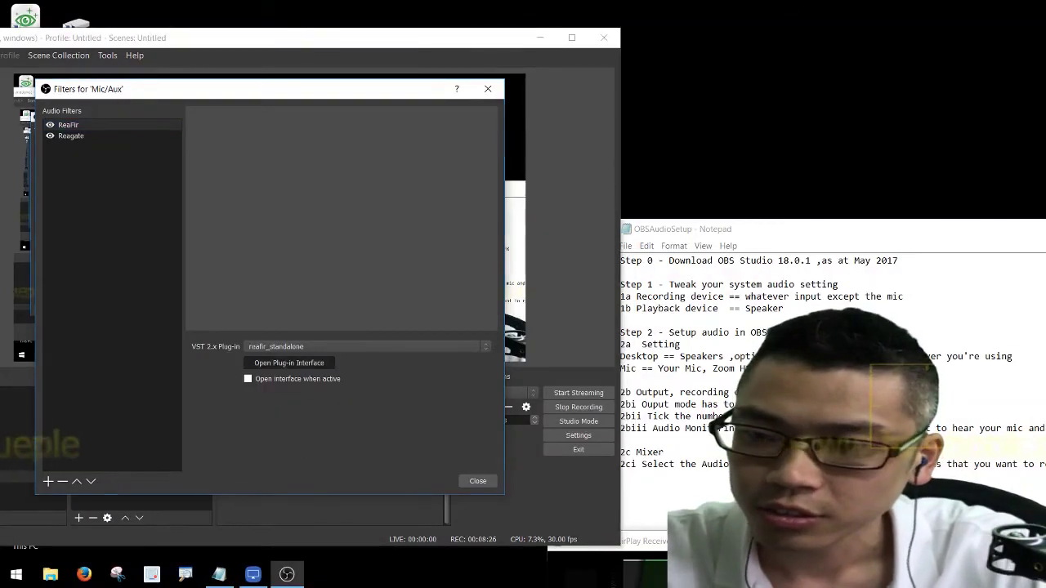
{"action": "left_click", "coordinate": [289, 363]}
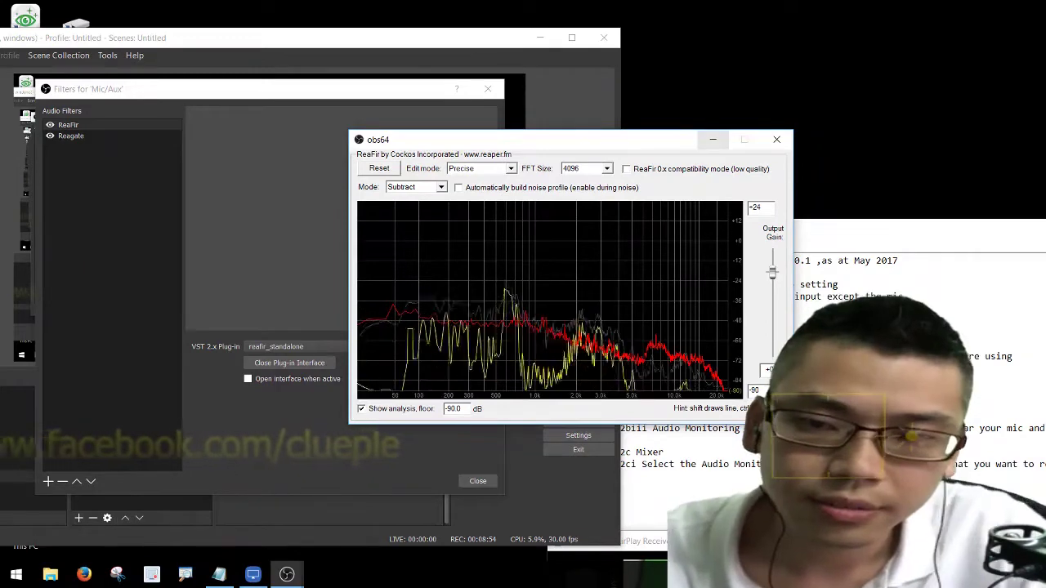
{"action": "left_click", "coordinate": [776, 139]}
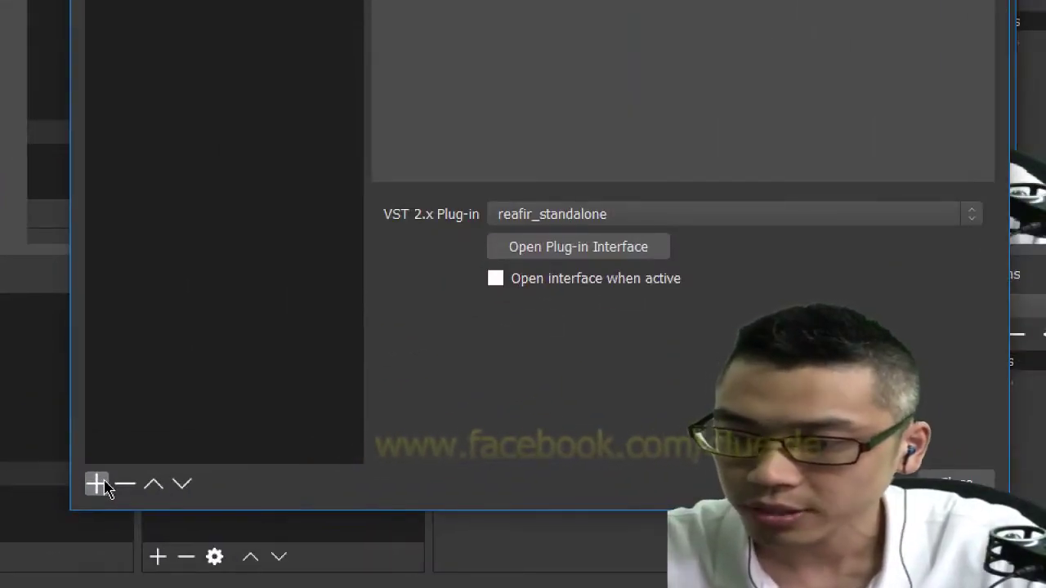
Add a third VST 2.x Plug-in filter named Pitch to Mic/Aux and assign the reajs plug-in to it
{"action": "left_click", "coordinate": [103, 486]}
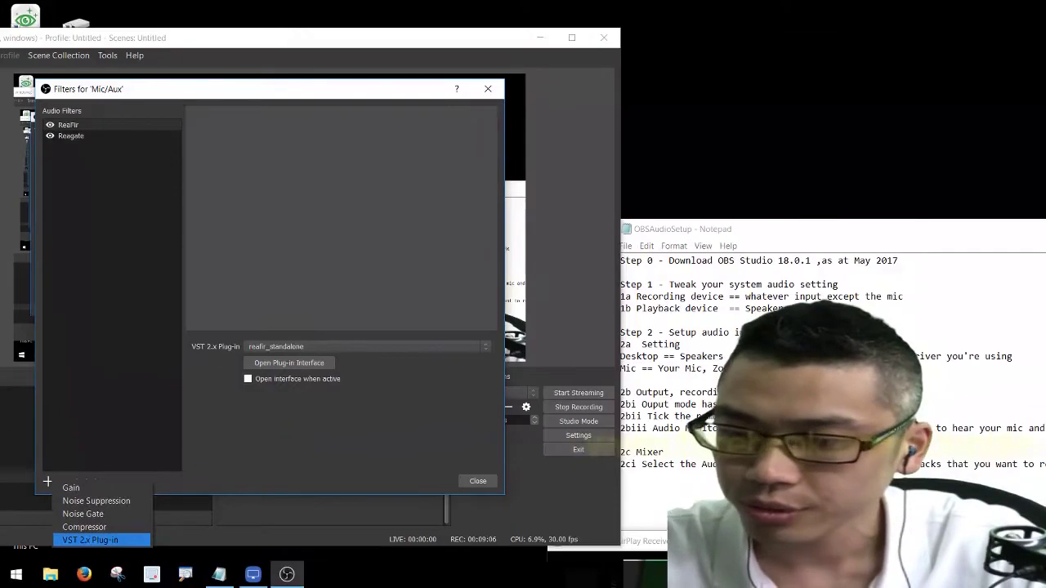
{"action": "left_click", "coordinate": [204, 512]}
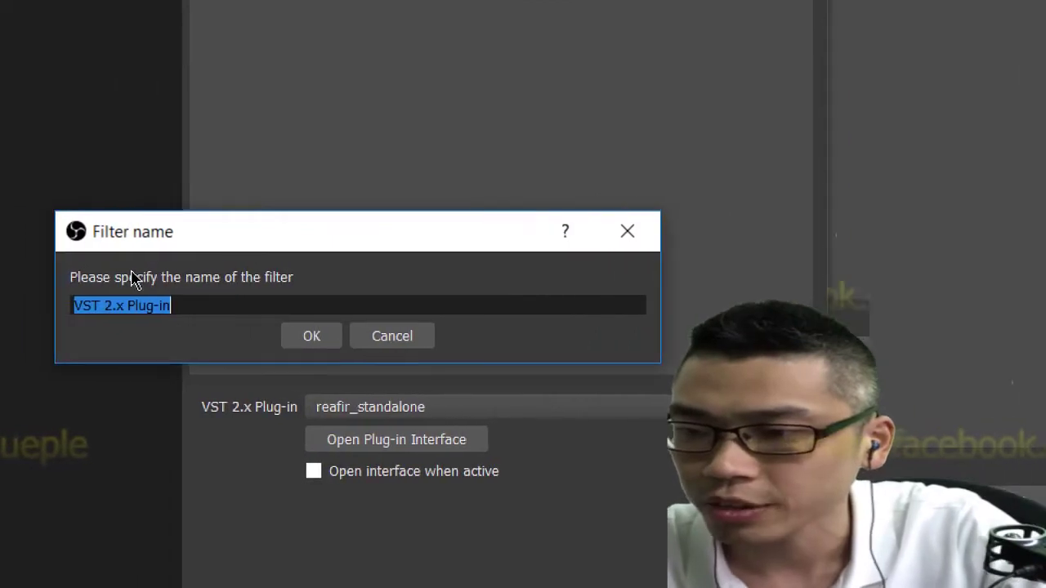
{"action": "type", "text": "ReaFIR"}
{"action": "left_click", "coordinate": [318, 342]}
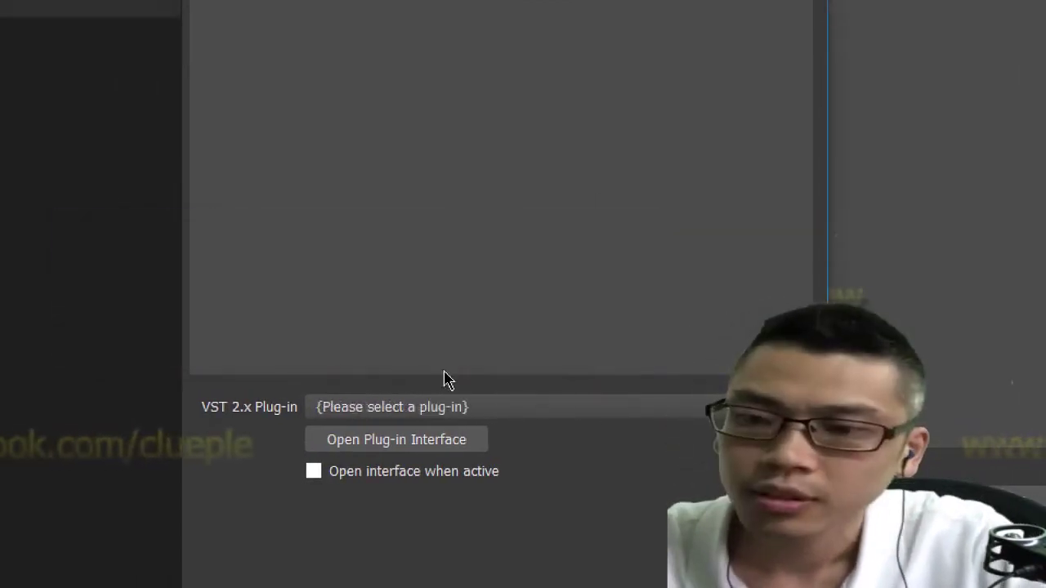
{"action": "left_click", "coordinate": [442, 406]}
{"action": "scroll", "coordinate": [420, 264], "scroll_direction": "down", "scroll_amount": 2}
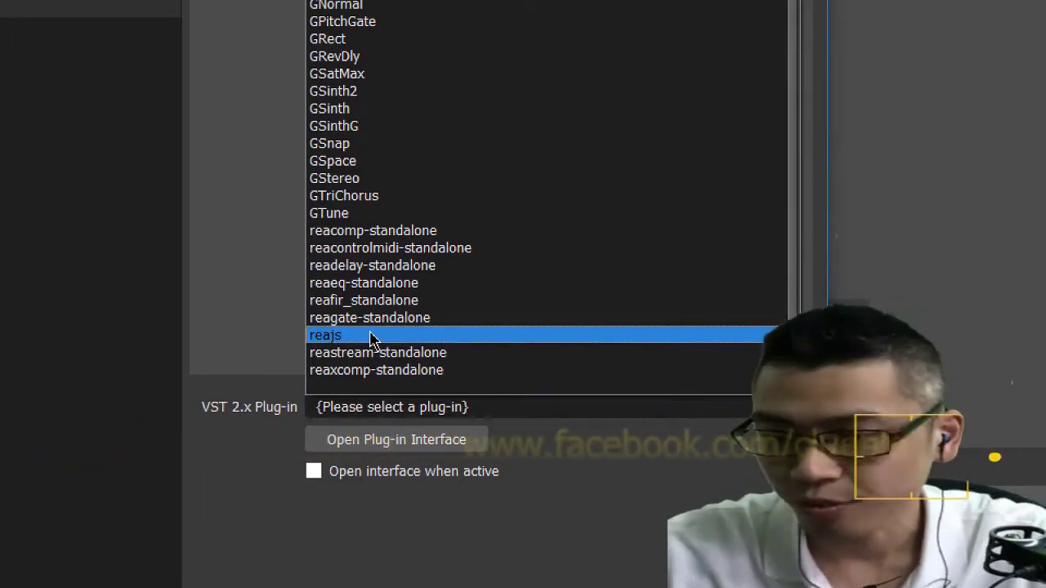
{"action": "left_click", "coordinate": [372, 335]}
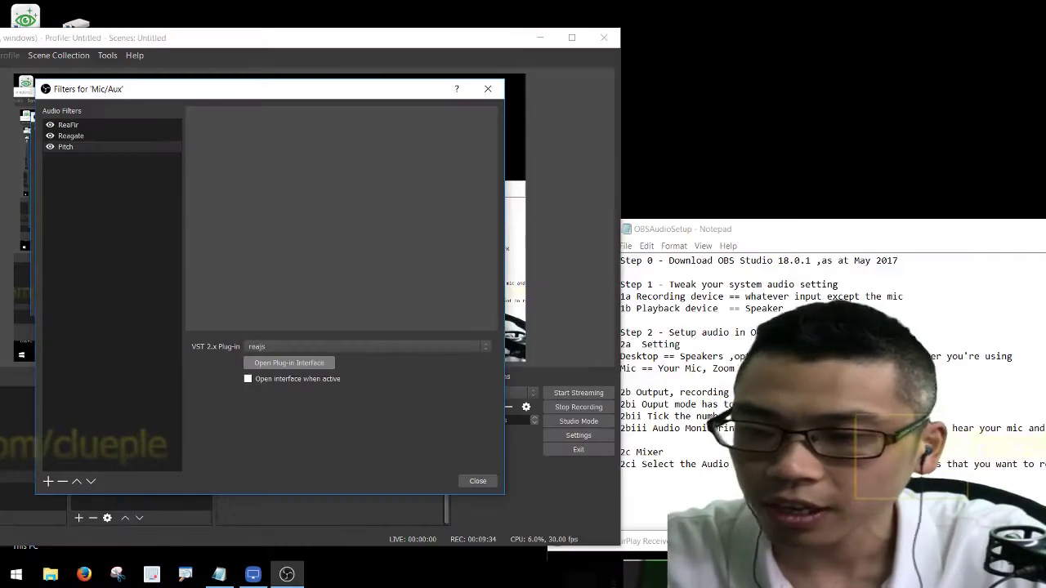
Open the Pitch filter's ReaJS interface and load the pitch/superpitch effect
{"action": "left_click", "coordinate": [290, 366]}
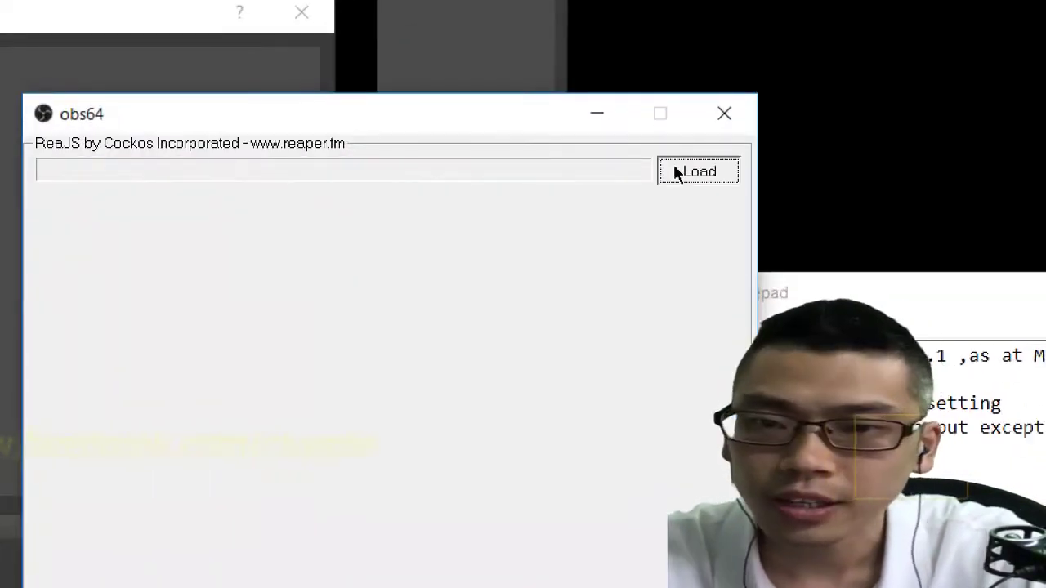
{"action": "left_click", "coordinate": [675, 173]}
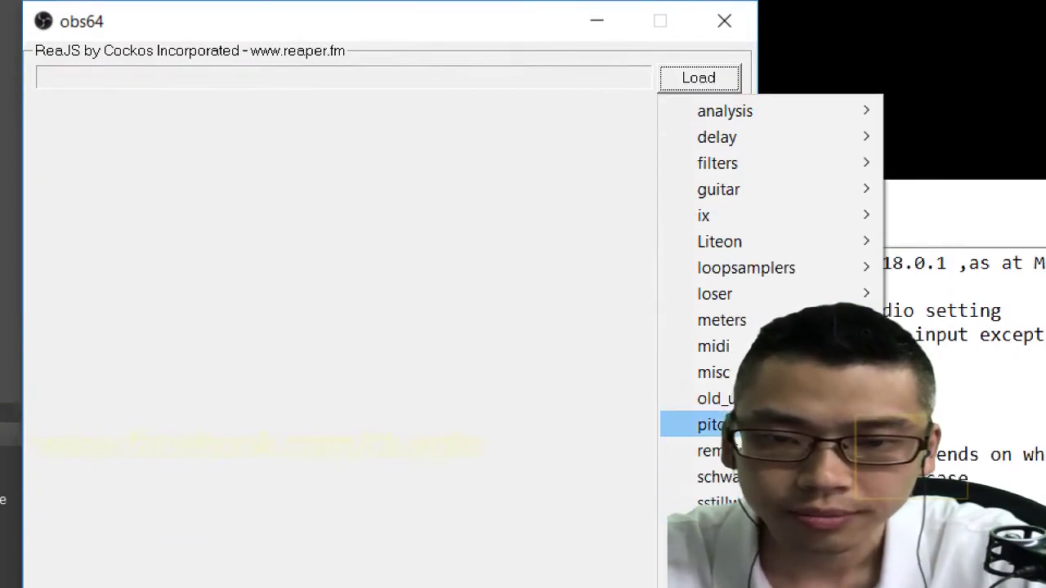
{"action": "mouse_move", "coordinate": [786, 432]}
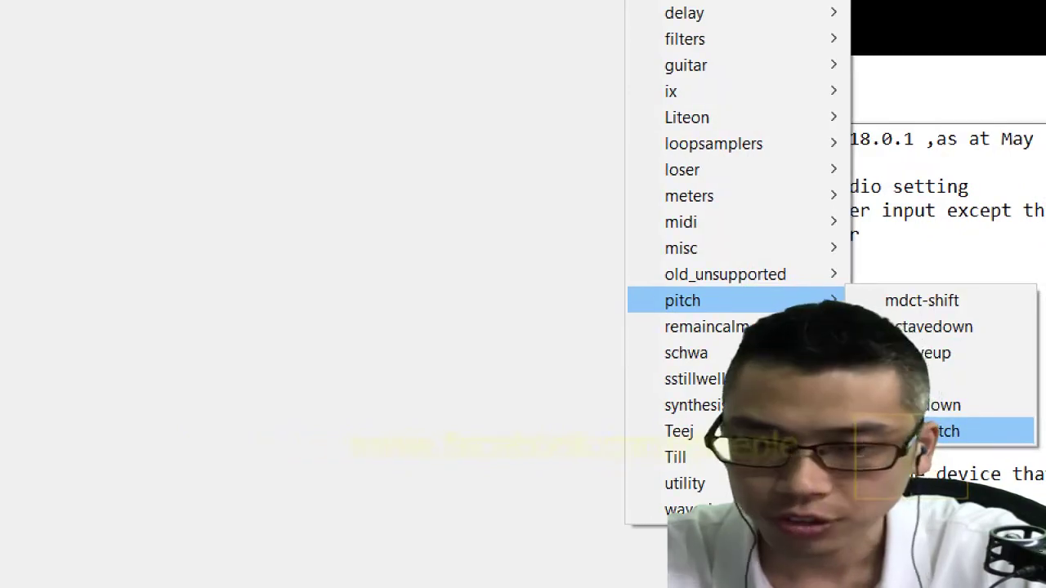
{"action": "left_click", "coordinate": [952, 431]}
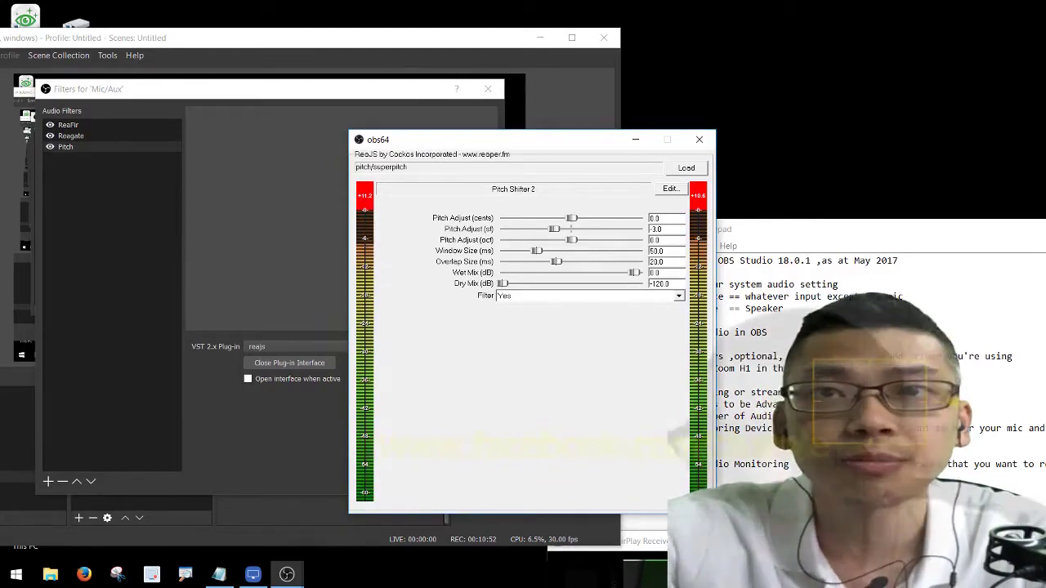
Set the pitch shifter to -2.0 semitones and 12.0 cents, with an overlap size of about 19.5 ms
{"action": "key", "text": "Right"}
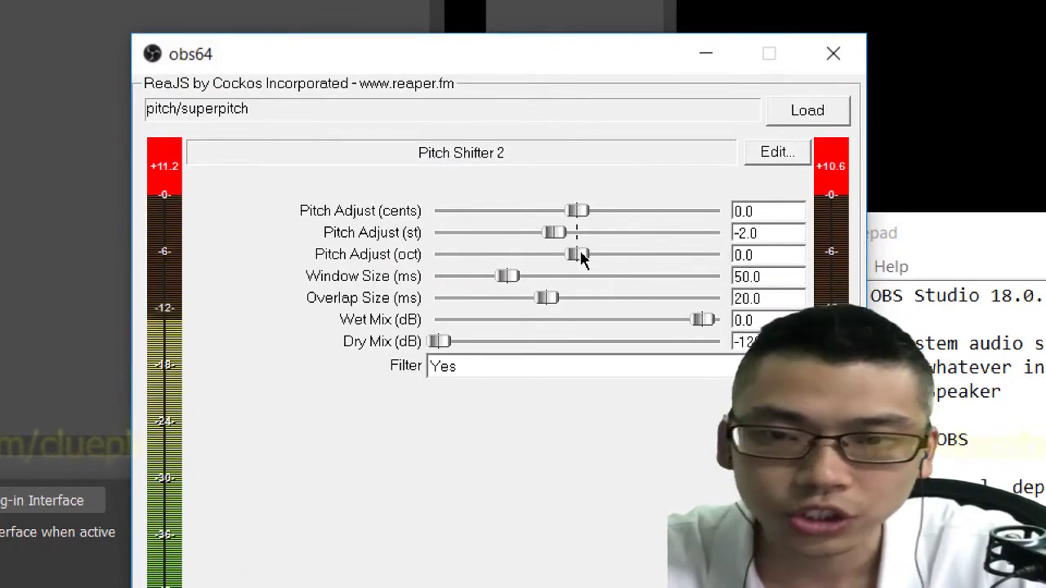
{"action": "scroll", "coordinate": [577, 255], "scroll_direction": "down", "scroll_amount": 1}
{"action": "mouse_move", "coordinate": [579, 254]}
{"action": "left_mouse_down"}
{"action": "mouse_move", "coordinate": [492, 254]}
{"action": "mouse_move", "coordinate": [623, 271]}
{"action": "mouse_move", "coordinate": [580, 270]}
{"action": "left_mouse_up"}
{"action": "left_click_drag", "start_coordinate": [576, 211], "coordinate": [599, 221]}
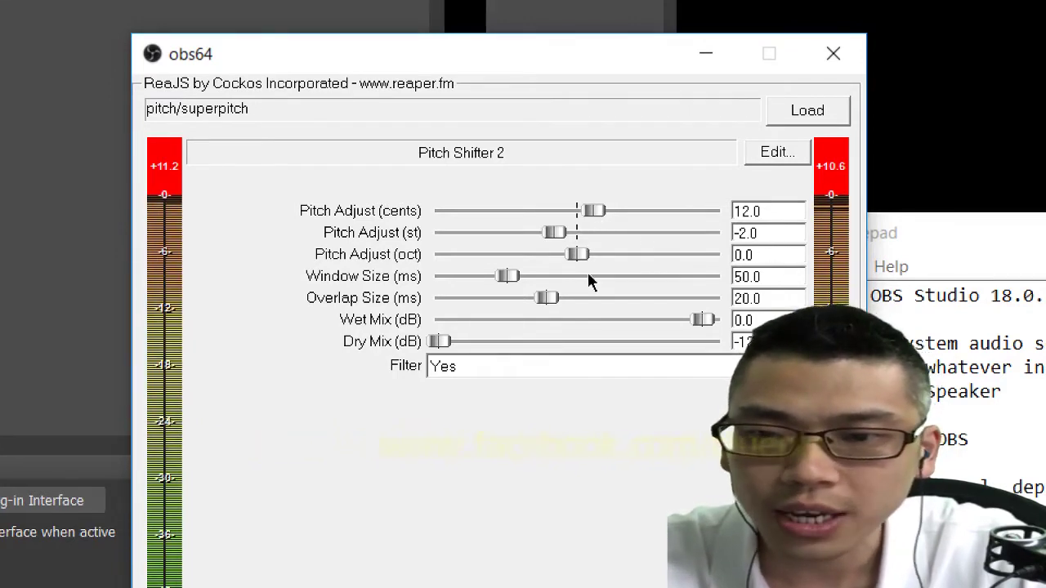
{"action": "mouse_move", "coordinate": [546, 298]}
{"action": "left_mouse_down"}
{"action": "mouse_move", "coordinate": [584, 301]}
{"action": "mouse_move", "coordinate": [533, 299]}
{"action": "mouse_move", "coordinate": [620, 302]}
{"action": "mouse_move", "coordinate": [514, 304]}
{"action": "mouse_move", "coordinate": [543, 304]}
{"action": "left_mouse_up"}
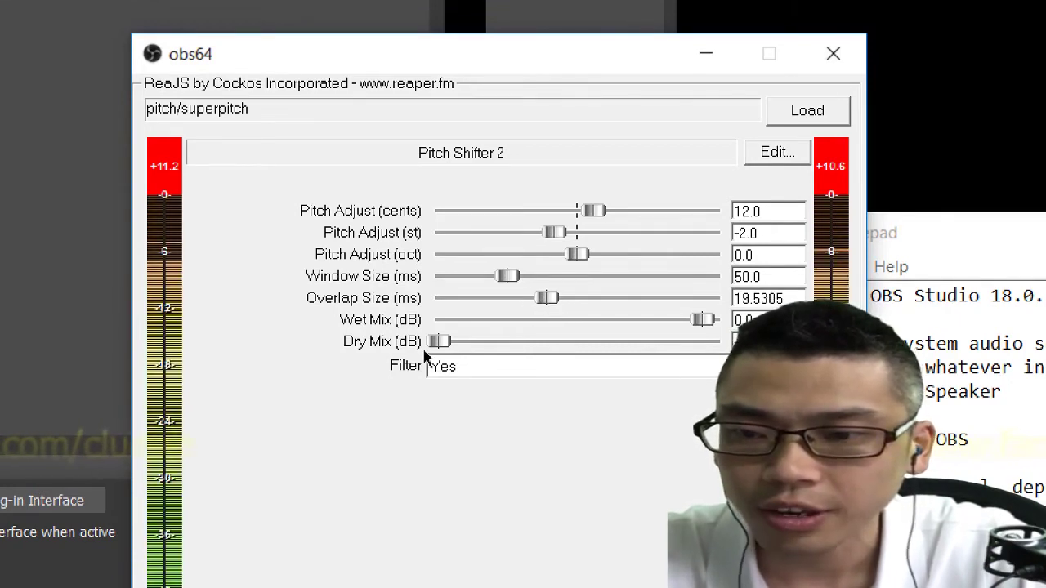
{"action": "mouse_move", "coordinate": [439, 341]}
{"action": "left_mouse_down"}
{"action": "mouse_move", "coordinate": [645, 374]}
{"action": "mouse_move", "coordinate": [436, 342]}
{"action": "left_mouse_up"}
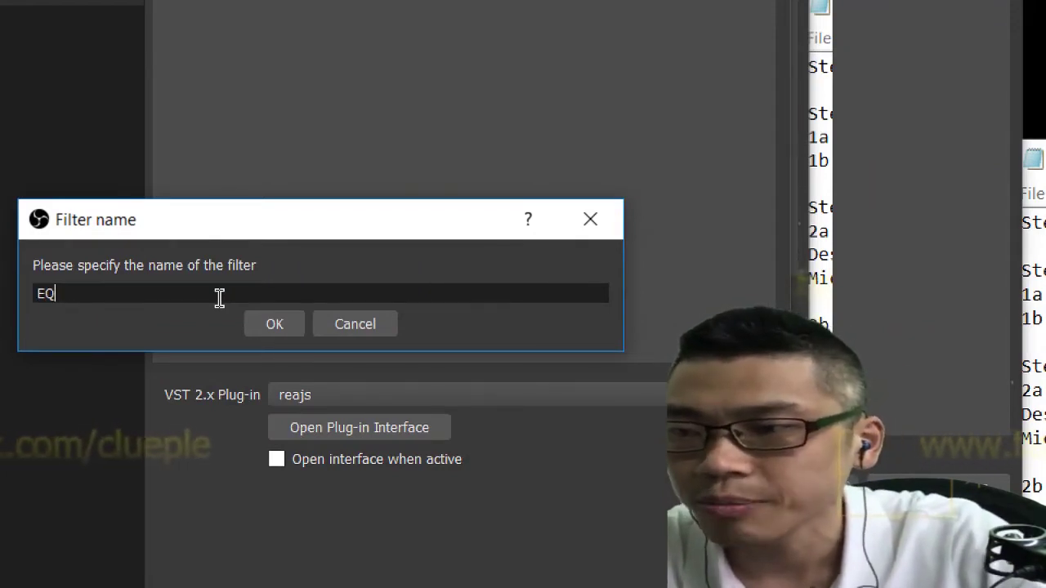
Create the VST filter named EQ, assign the reaeq-standalone plug-in to it and open its interface
{"action": "left_click", "coordinate": [275, 324]}
{"action": "left_click", "coordinate": [462, 395]}
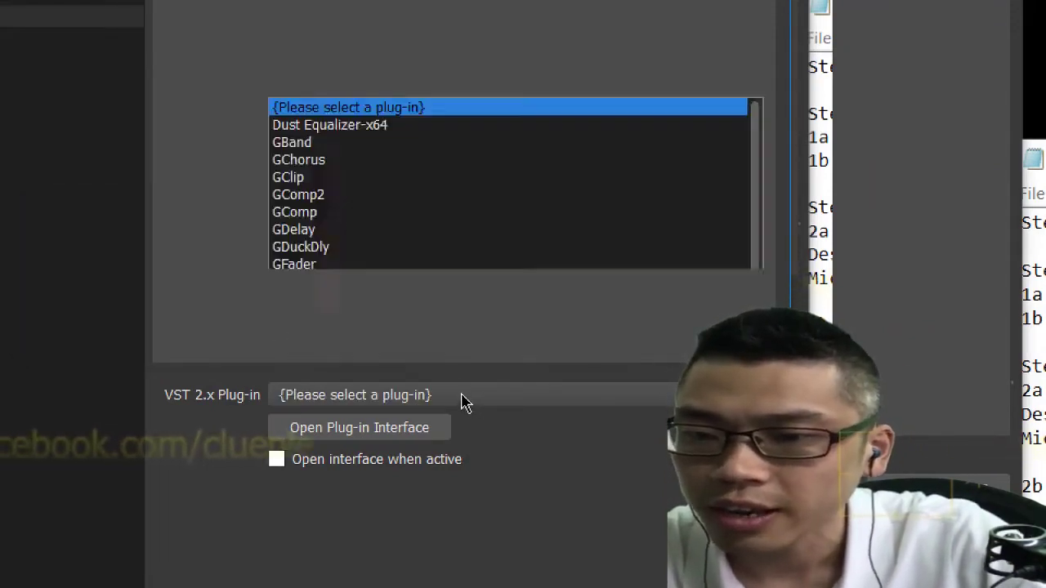
{"action": "scroll", "coordinate": [384, 352], "scroll_direction": "down", "scroll_amount": 2}
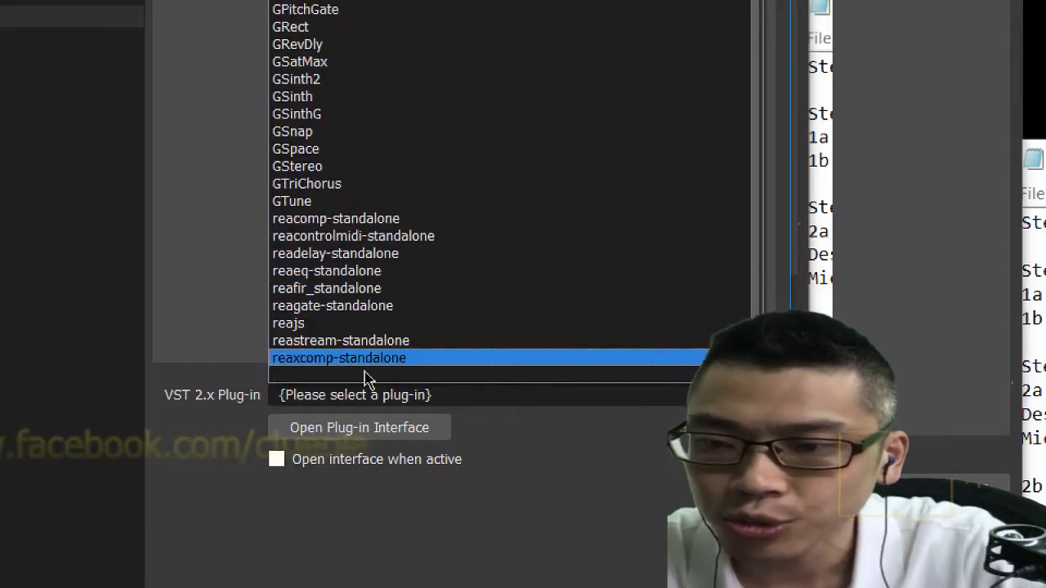
{"action": "left_click", "coordinate": [331, 276]}
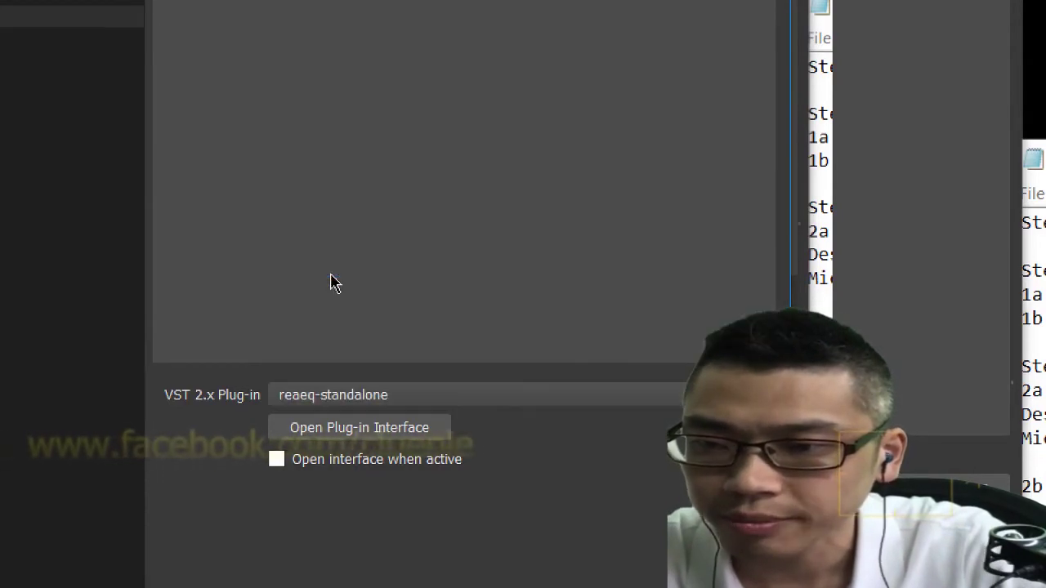
{"action": "left_click", "coordinate": [340, 427]}
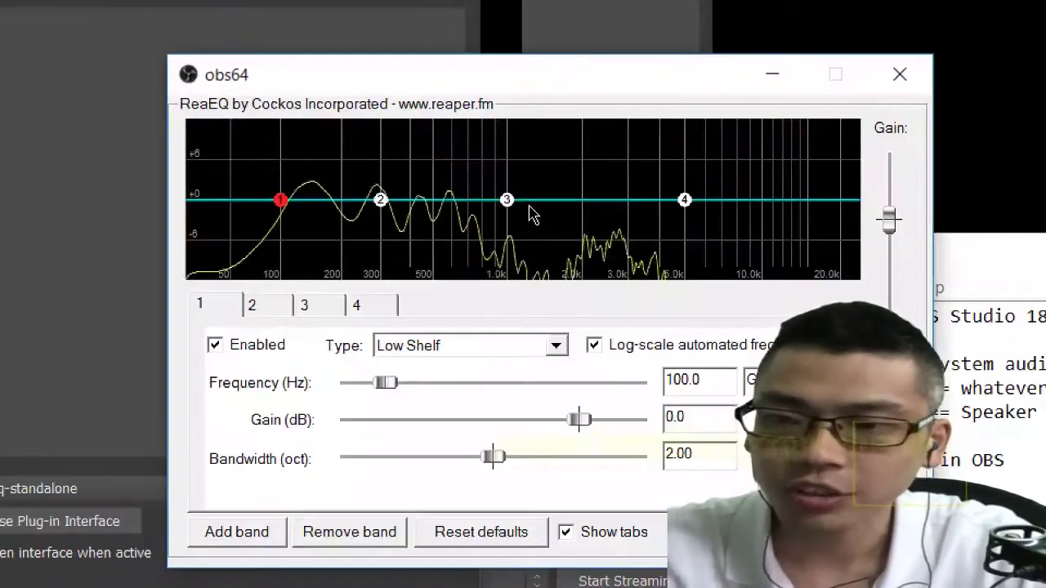
Change the type of ReaEQ band 1 to High Pass
{"action": "mouse_move", "coordinate": [281, 204]}
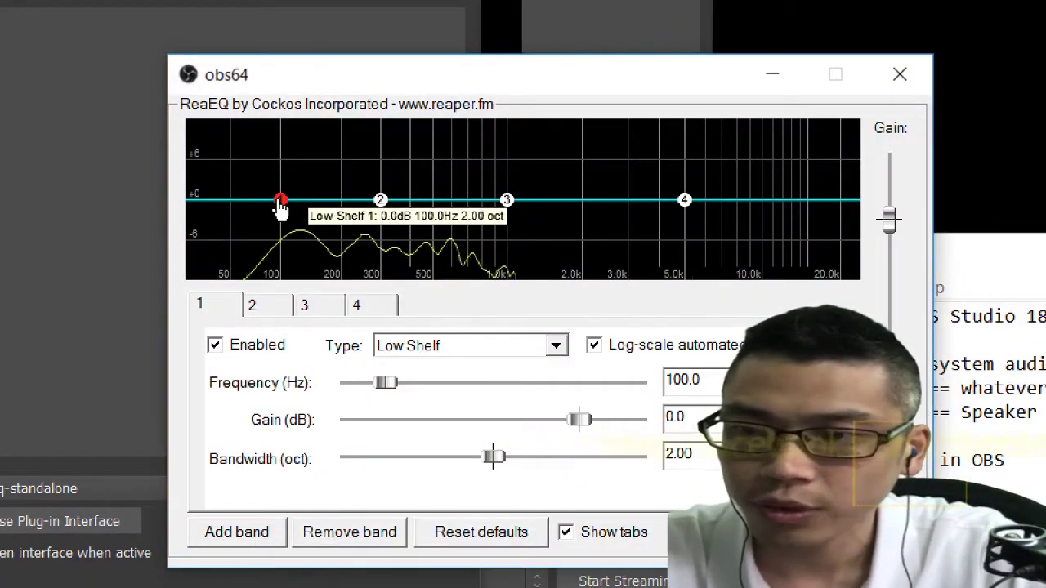
{"action": "left_click", "coordinate": [494, 348]}
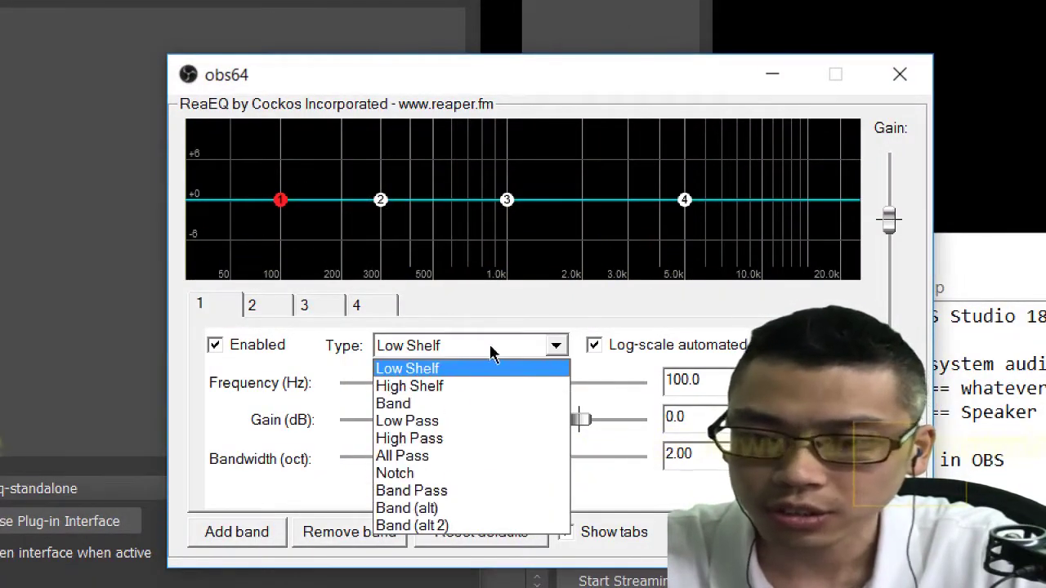
{"action": "left_click", "coordinate": [442, 438]}
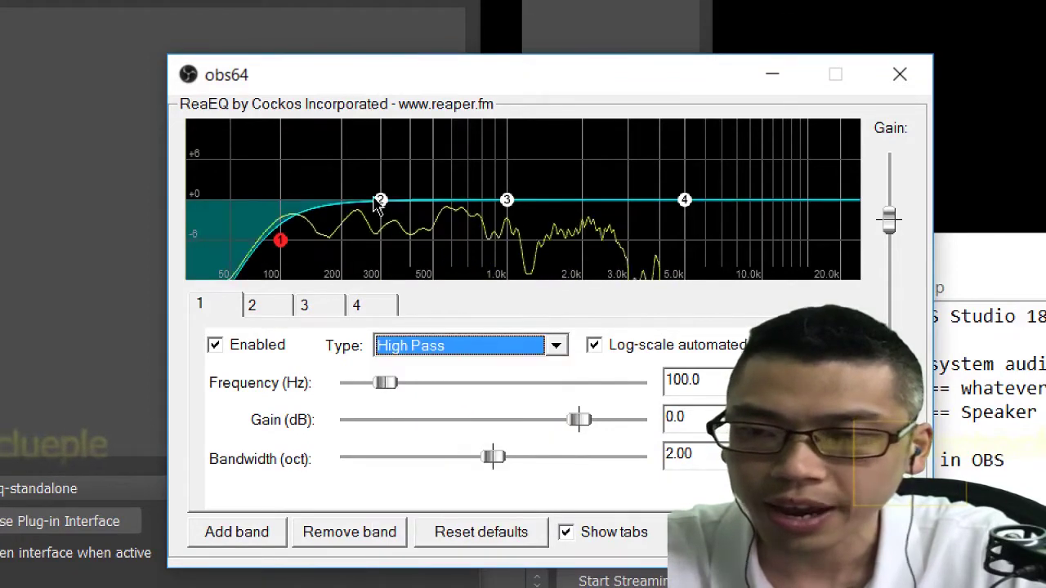
Shape ReaEQ band 2 into a narrow cut at about 185.5 Hz with -4.2 dB gain and 0.11 oct bandwidth
{"action": "mouse_move", "coordinate": [381, 202]}
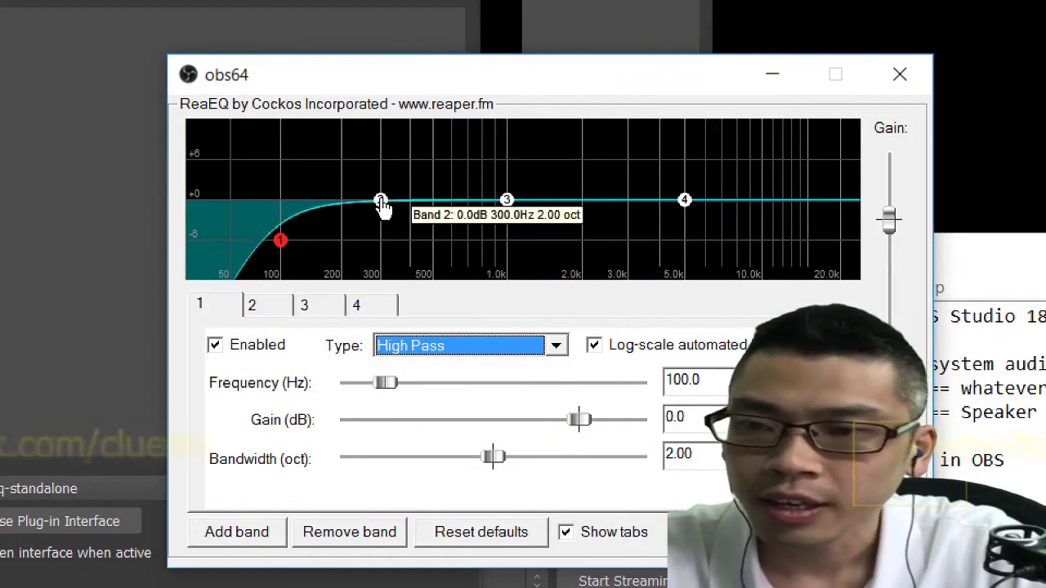
{"action": "left_click_drag", "start_coordinate": [381, 202], "coordinate": [342, 200]}
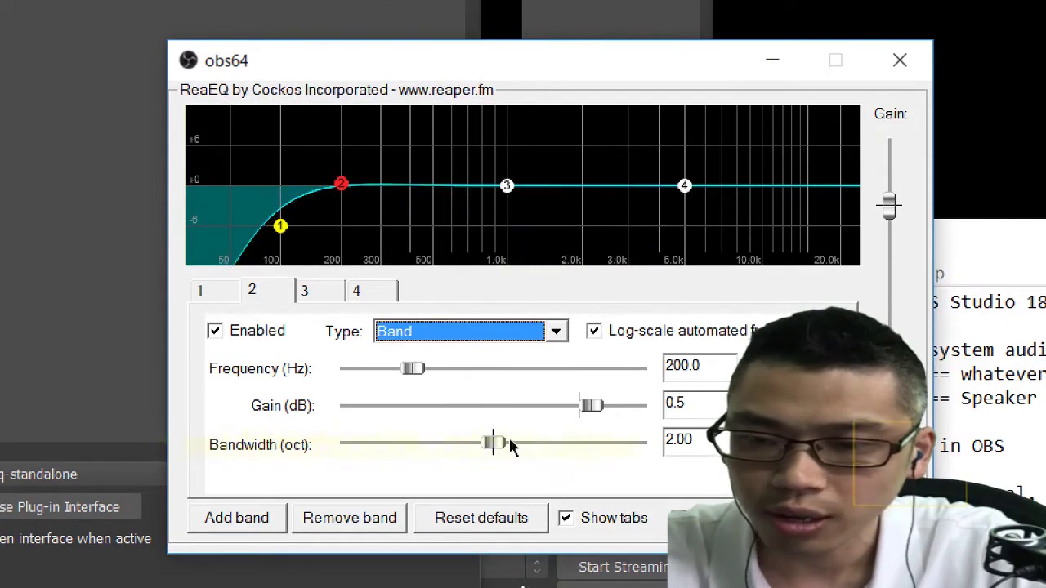
{"action": "left_click_drag", "start_coordinate": [502, 443], "coordinate": [411, 445]}
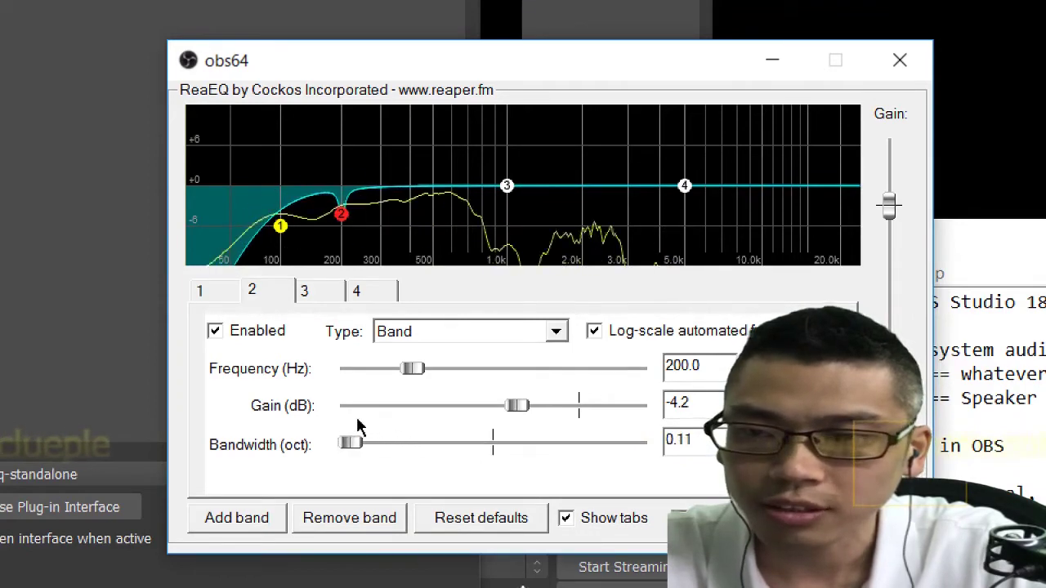
{"action": "mouse_move", "coordinate": [414, 368]}
{"action": "left_mouse_down"}
{"action": "mouse_move", "coordinate": [420, 374]}
{"action": "mouse_move", "coordinate": [410, 374]}
{"action": "left_mouse_up"}
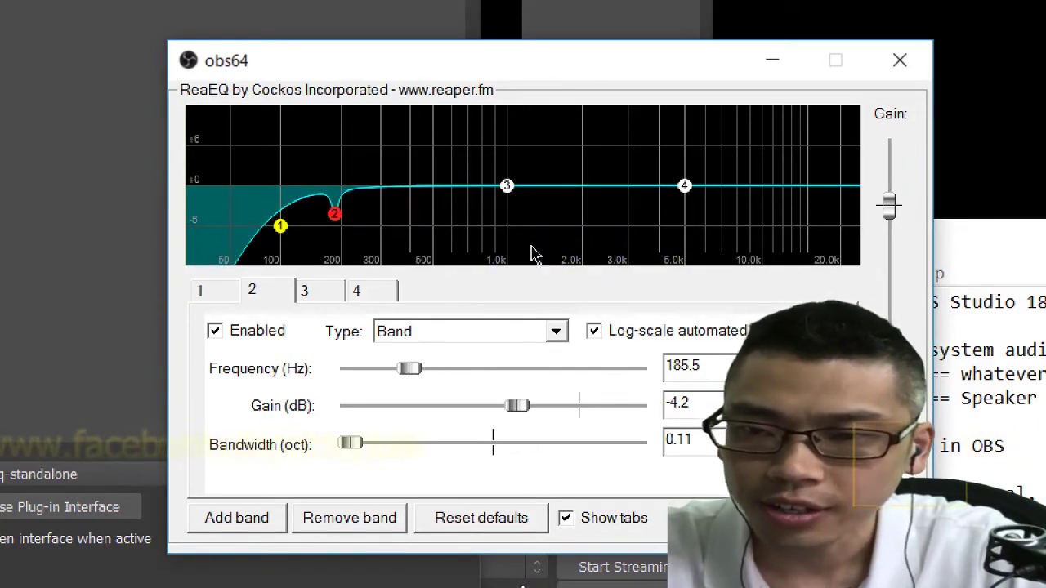
Shape ReaEQ band 3 into a gentle boost at about 1297 Hz with 1.5 dB gain and 0.85 oct bandwidth
{"action": "left_click_drag", "start_coordinate": [508, 191], "coordinate": [540, 193]}
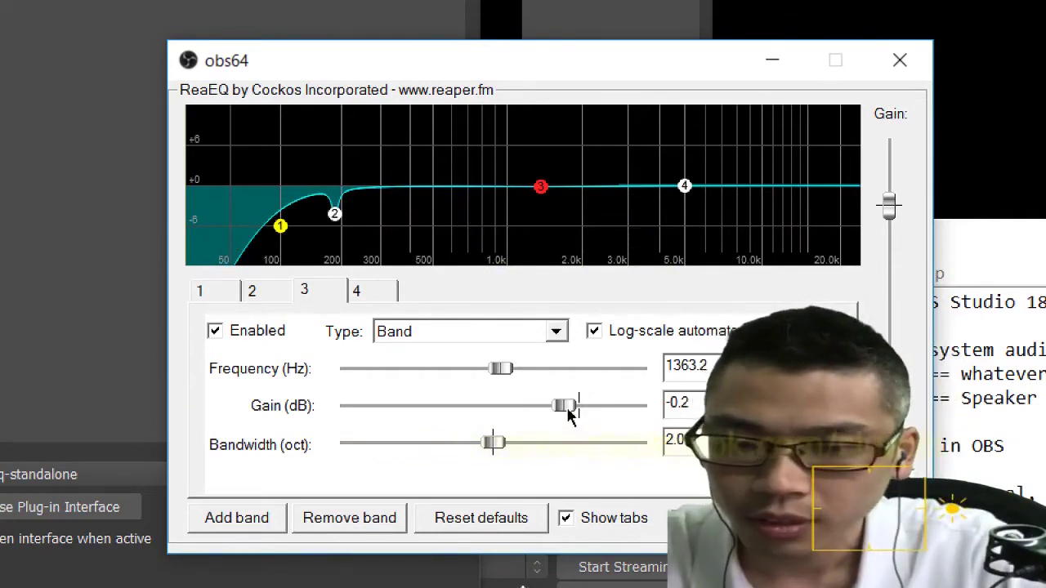
{"action": "left_click_drag", "start_coordinate": [570, 415], "coordinate": [601, 415]}
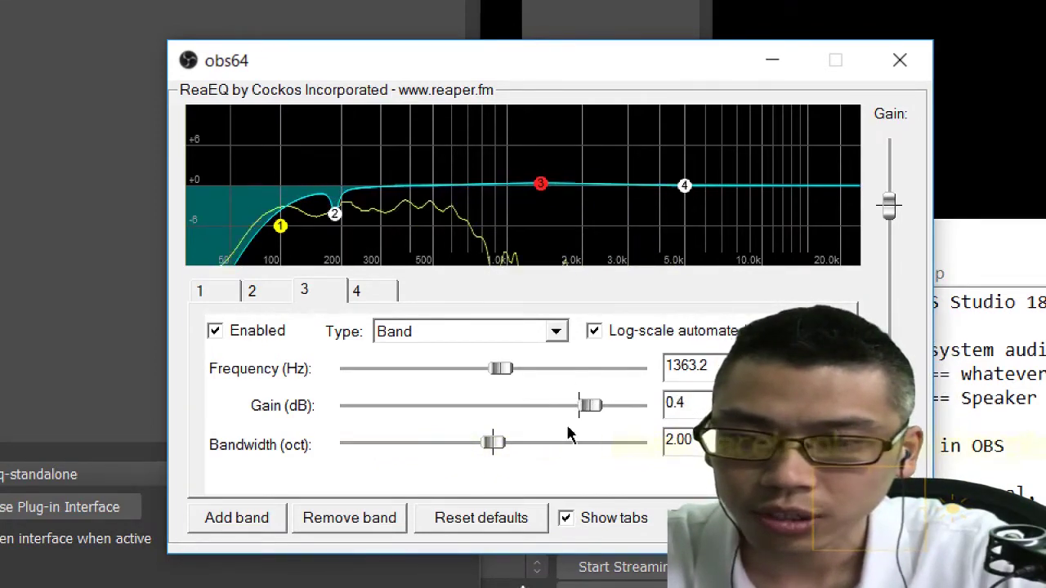
{"action": "left_click_drag", "start_coordinate": [485, 449], "coordinate": [459, 452]}
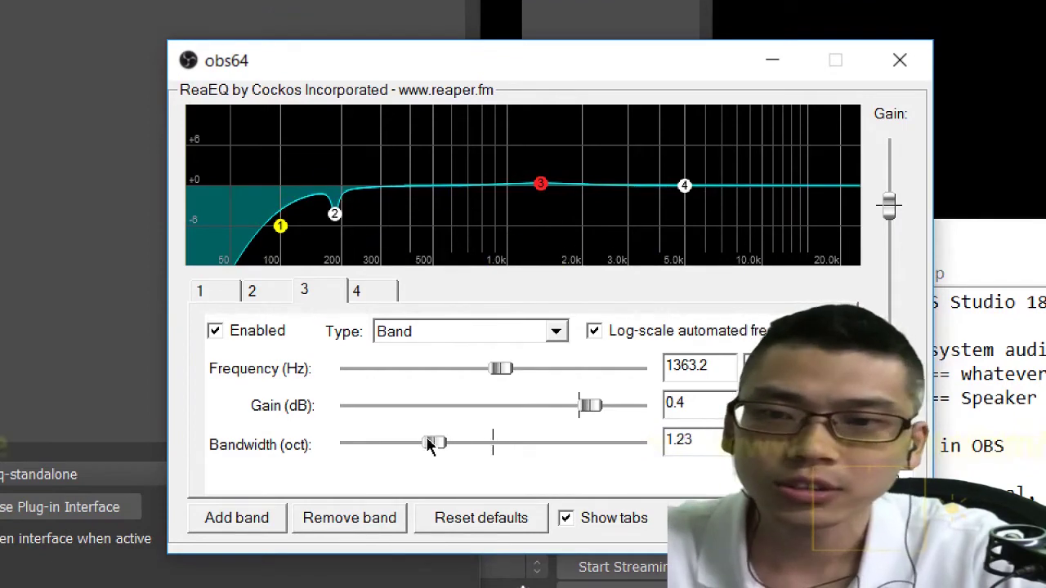
{"action": "mouse_move", "coordinate": [592, 406]}
{"action": "left_mouse_down"}
{"action": "mouse_move", "coordinate": [623, 402]}
{"action": "mouse_move", "coordinate": [608, 404]}
{"action": "left_mouse_up"}
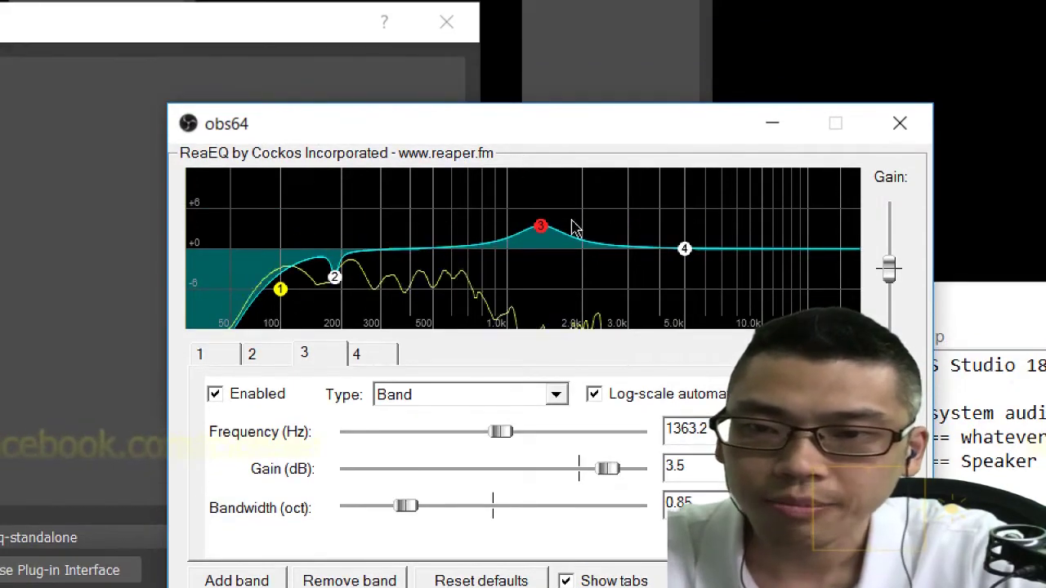
{"action": "mouse_move", "coordinate": [543, 229]}
{"action": "left_mouse_down"}
{"action": "mouse_move", "coordinate": [572, 219]}
{"action": "mouse_move", "coordinate": [746, 241]}
{"action": "mouse_move", "coordinate": [809, 215]}
{"action": "mouse_move", "coordinate": [727, 203]}
{"action": "mouse_move", "coordinate": [549, 214]}
{"action": "mouse_move", "coordinate": [537, 245]}
{"action": "left_mouse_up"}
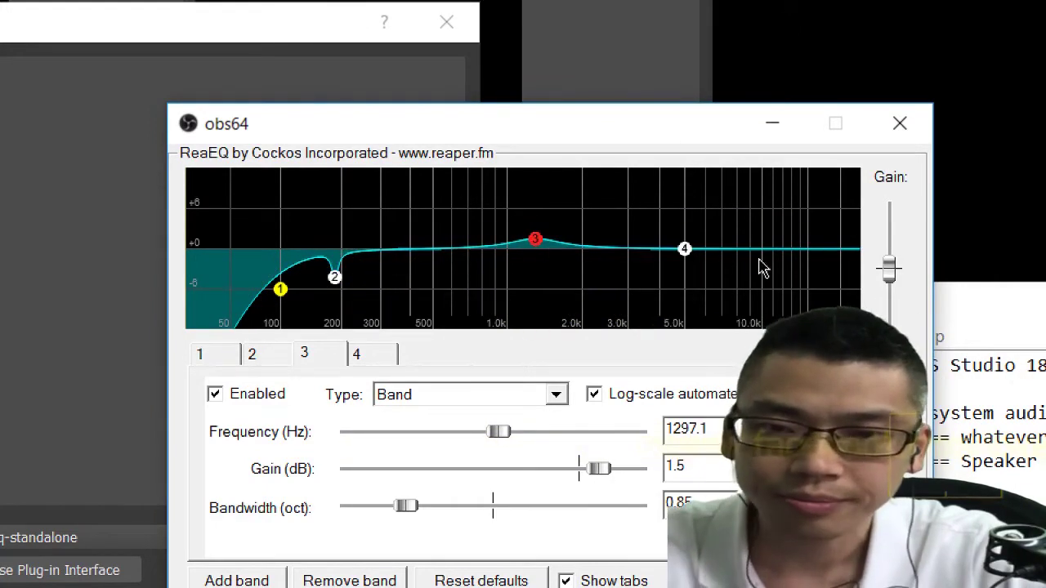
Adjust the ReaEQ band 4 high shelf to about 5405 Hz with -0.3 dB gain and 0.98 oct bandwidth
{"action": "mouse_move", "coordinate": [685, 250]}
{"action": "left_mouse_down"}
{"action": "mouse_move", "coordinate": [673, 254]}
{"action": "mouse_move", "coordinate": [691, 251]}
{"action": "mouse_move", "coordinate": [687, 259]}
{"action": "left_mouse_up"}
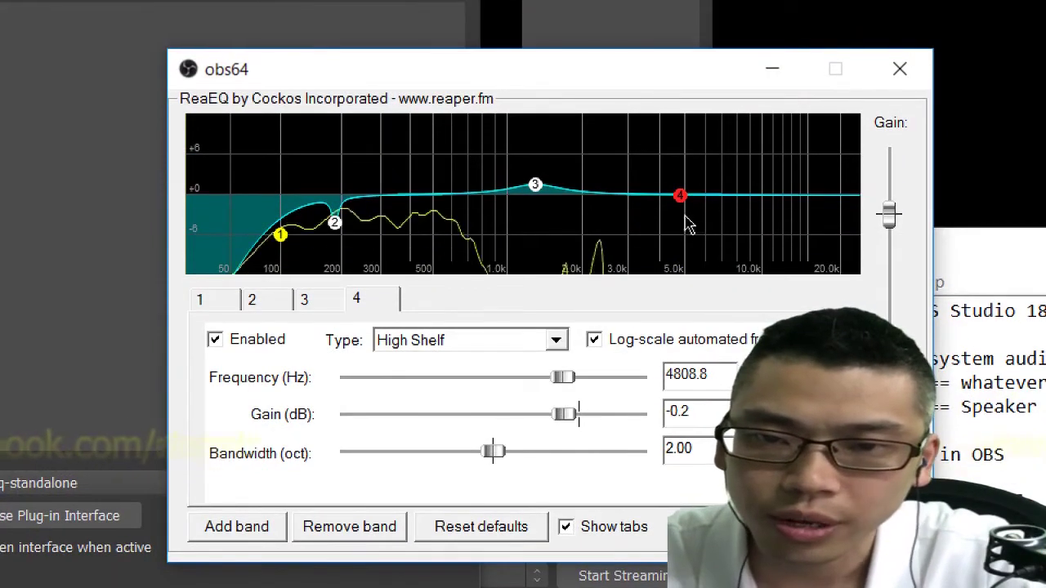
{"action": "mouse_move", "coordinate": [681, 161]}
{"action": "left_click_drag", "start_coordinate": [681, 200], "coordinate": [693, 198]}
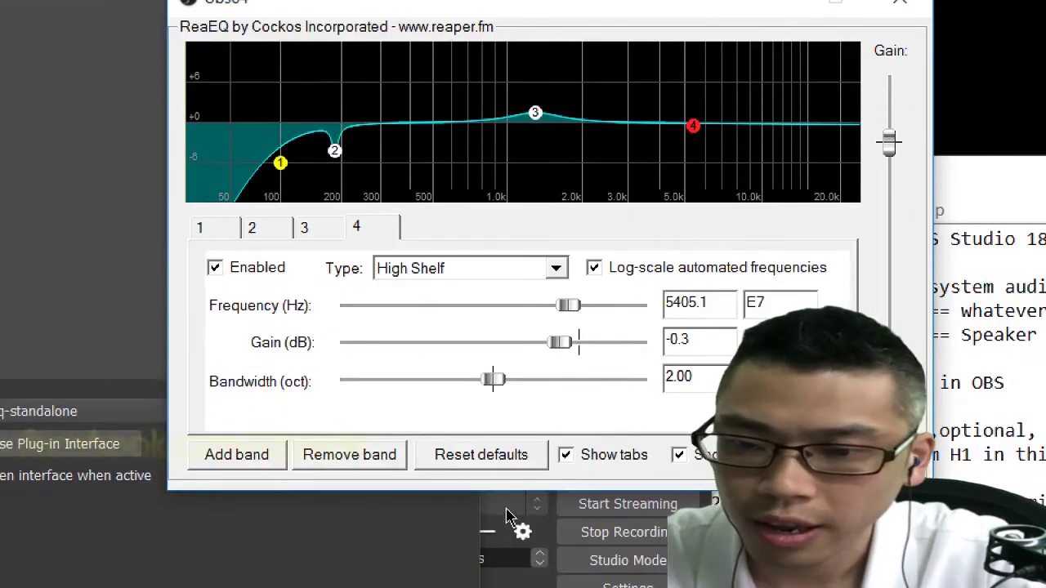
{"action": "left_click_drag", "start_coordinate": [487, 388], "coordinate": [418, 389]}
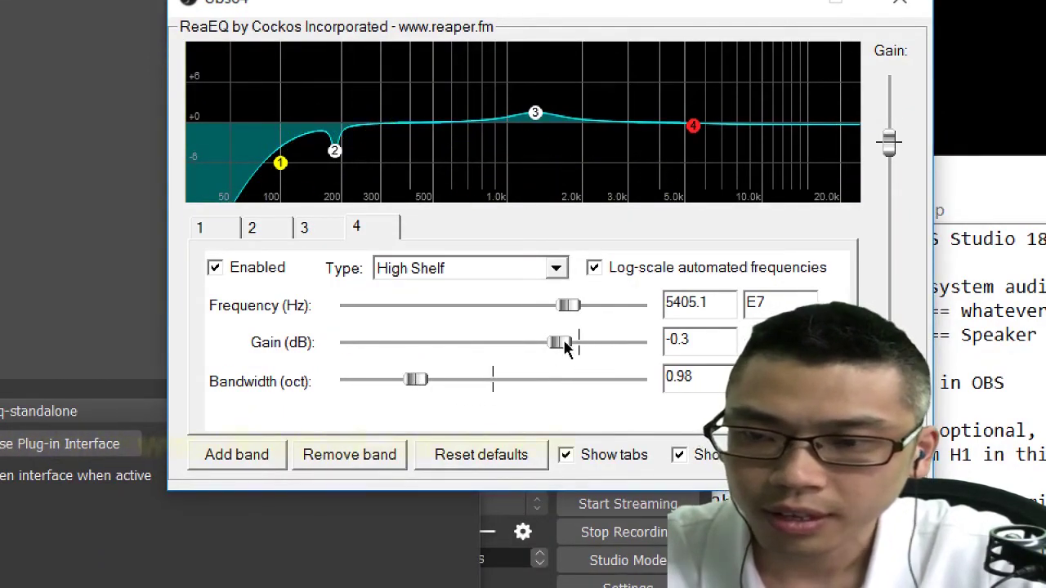
Change ReaEQ band 4 to the Band type with -5.4 dB gain at about 5405 Hz and narrow its bandwidth into a sharp cut
{"action": "left_click_drag", "start_coordinate": [564, 343], "coordinate": [515, 343]}
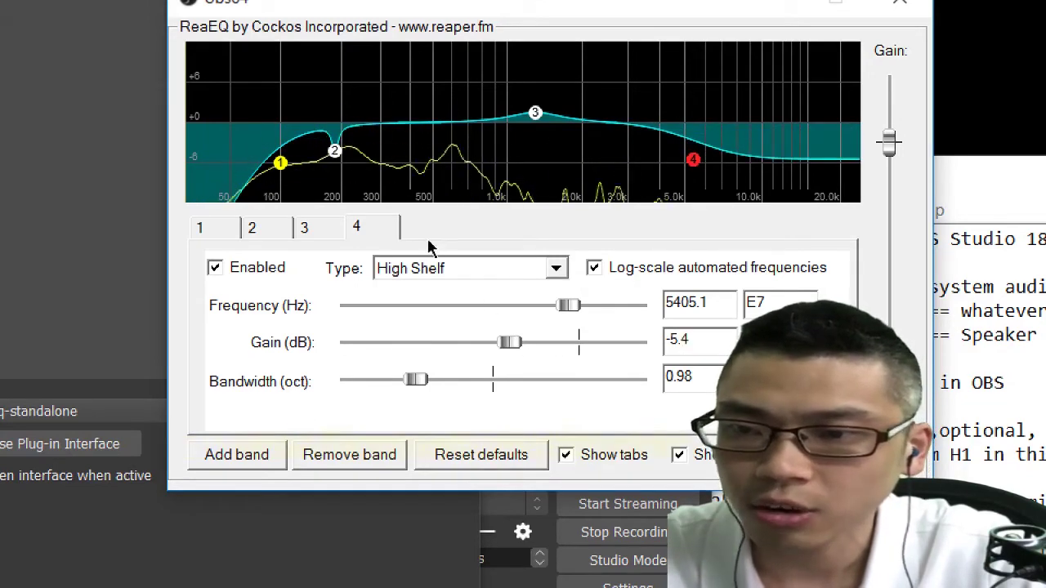
{"action": "left_click", "coordinate": [437, 268]}
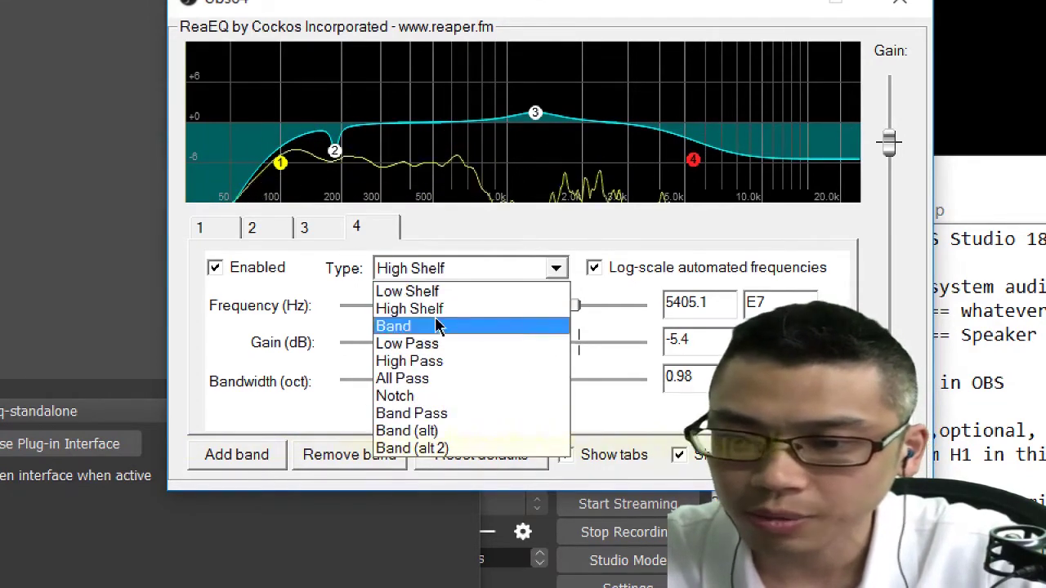
{"action": "left_click", "coordinate": [437, 326]}
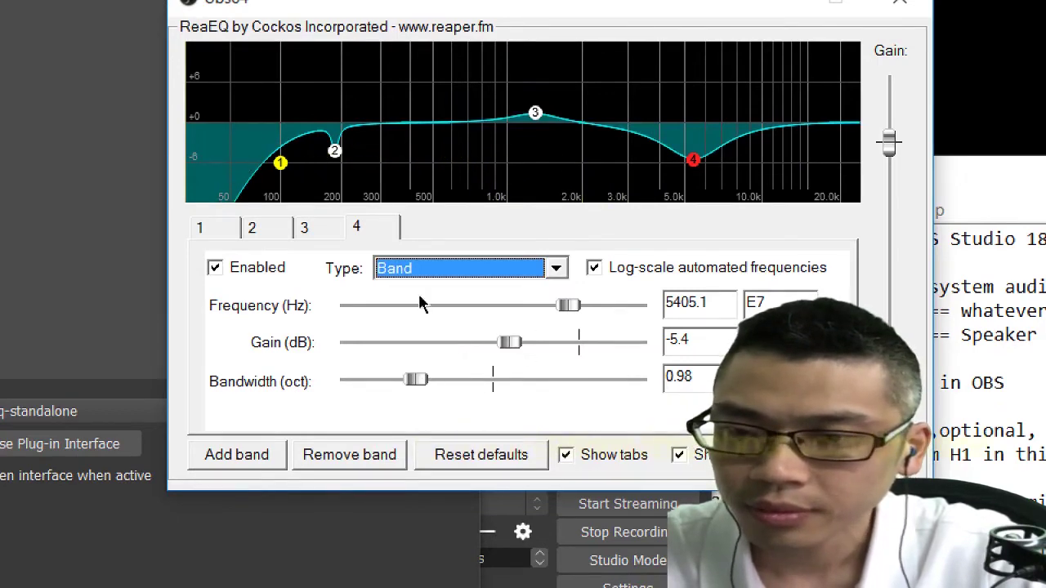
{"action": "left_click_drag", "start_coordinate": [417, 378], "coordinate": [363, 380]}
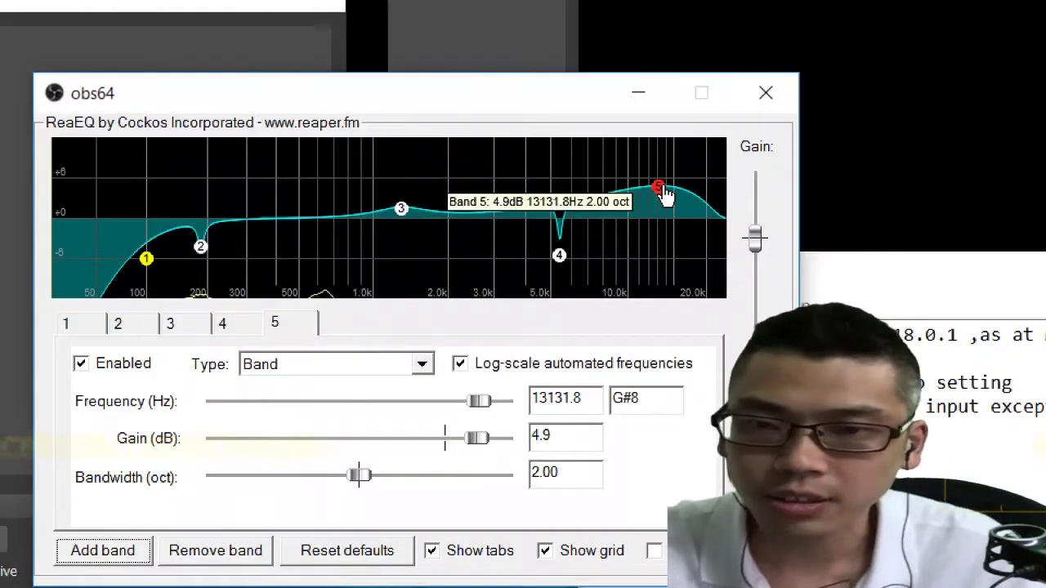
Adjust ReaEQ band 3 to about 1284 Hz with 1.2 dB gain and band 5 to a gentle, 2.00 oct wide boost at about 12513 Hz
{"action": "left_click_drag", "start_coordinate": [664, 190], "coordinate": [502, 211]}
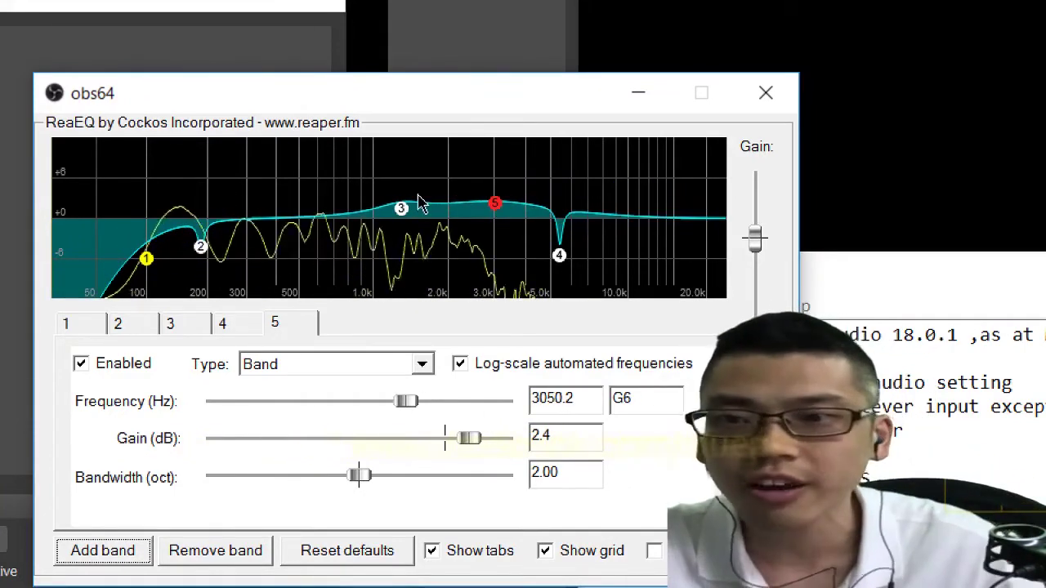
{"action": "left_click_drag", "start_coordinate": [401, 209], "coordinate": [400, 214]}
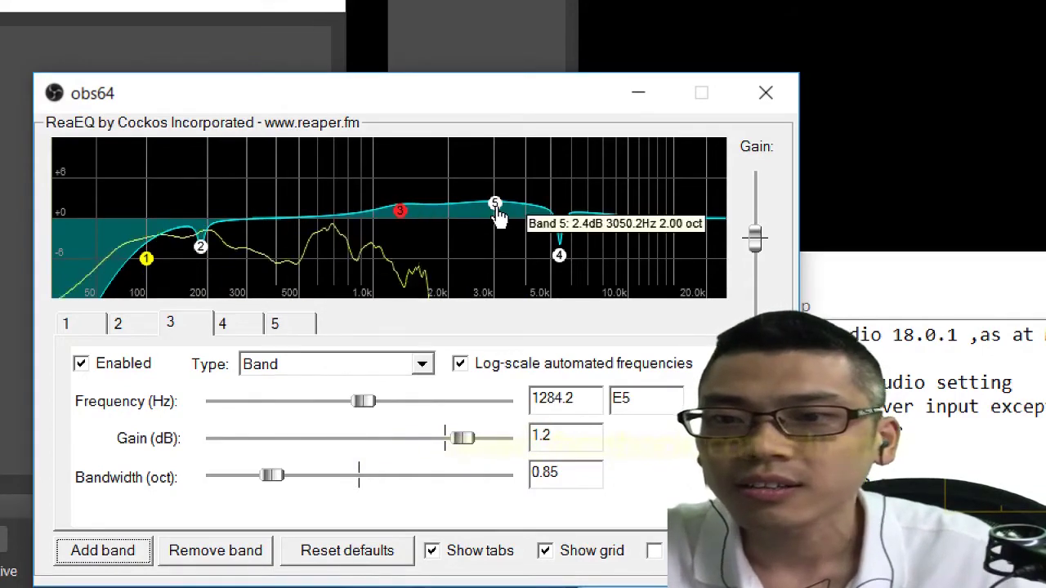
{"action": "left_click_drag", "start_coordinate": [494, 206], "coordinate": [658, 212]}
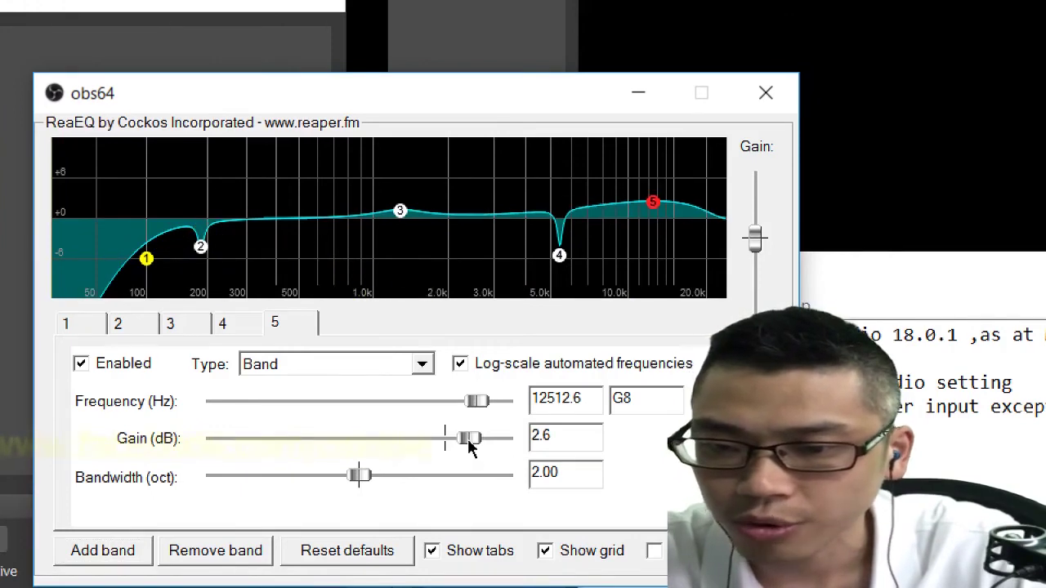
{"action": "left_click_drag", "start_coordinate": [470, 446], "coordinate": [454, 444]}
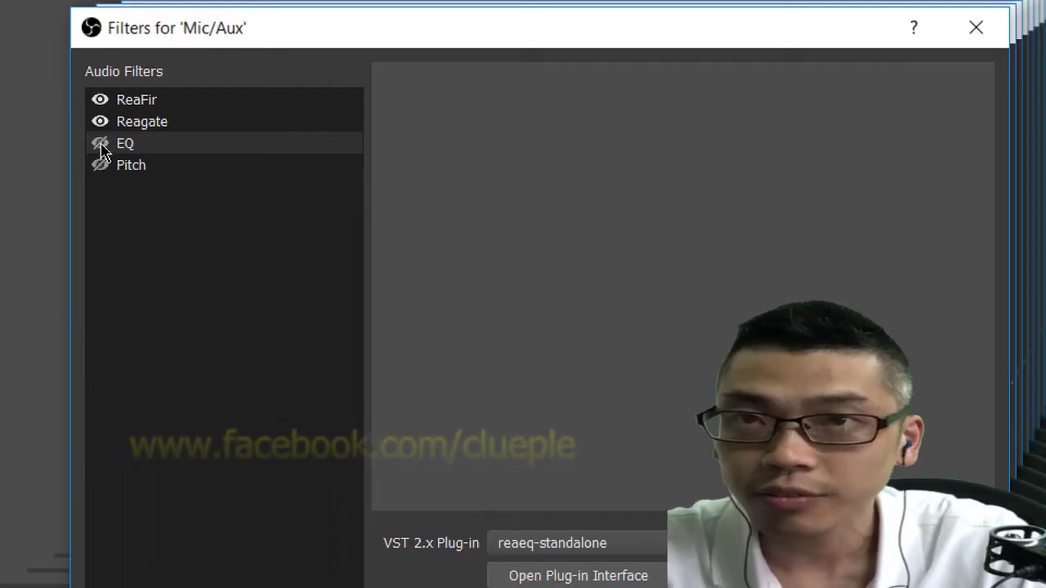
Enable the EQ filter on Mic/Aux and close the filters window
{"action": "left_click", "coordinate": [100, 146]}
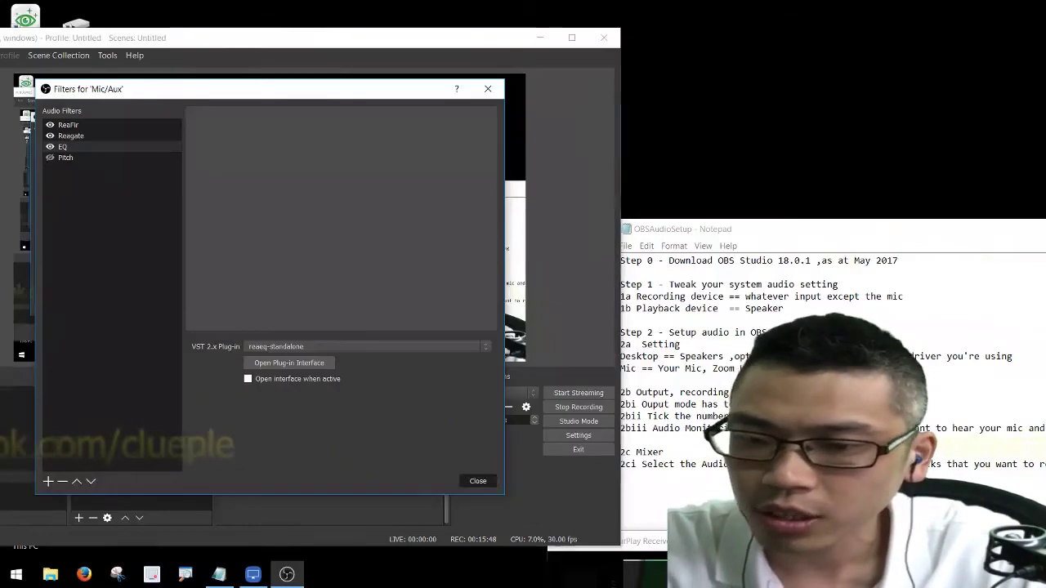
{"action": "key", "text": "Escape"}
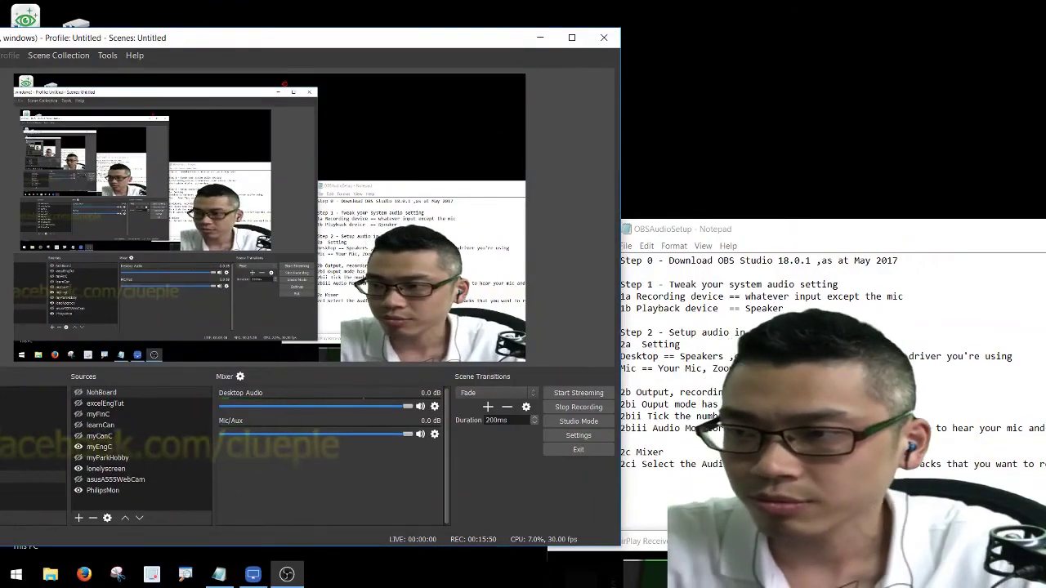